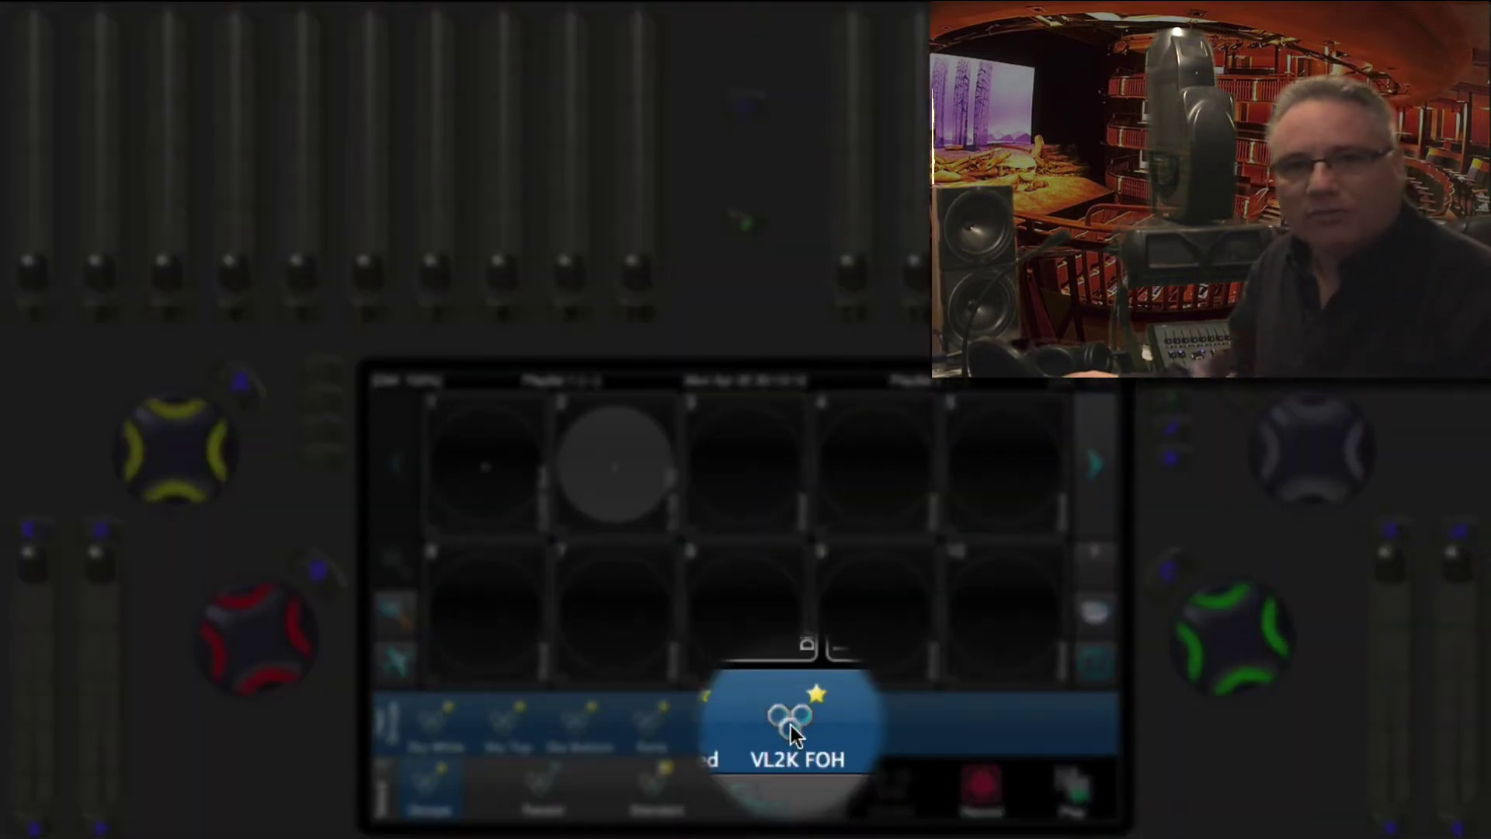
# Select the VL2K FOH fixture group containing the VL2000 Spot
pyautogui.click(791, 725)
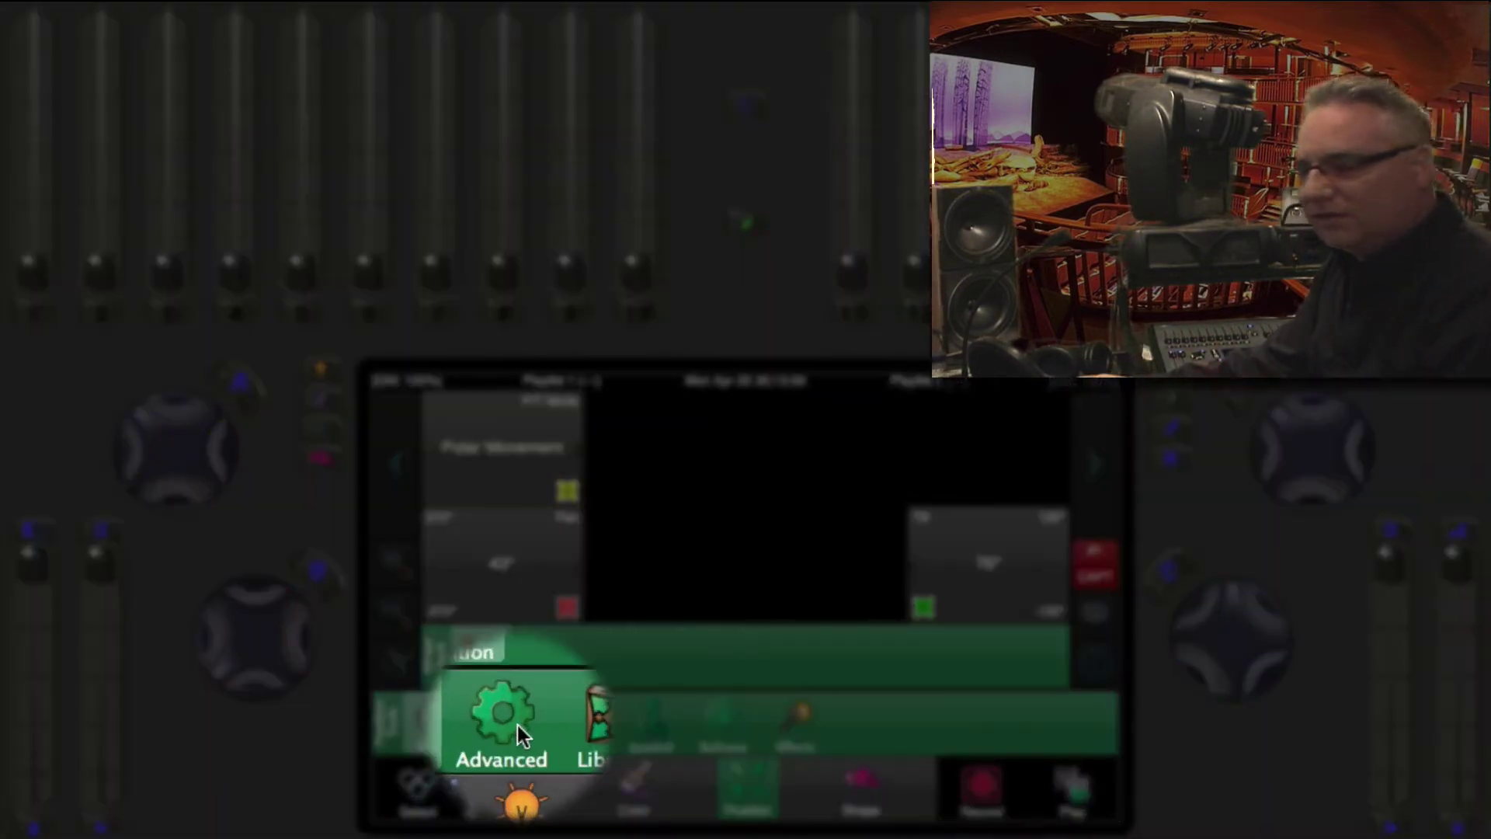
# Turn on Invert Pan for the VL2000 Spot in the Advanced position options
pyautogui.click(518, 724)
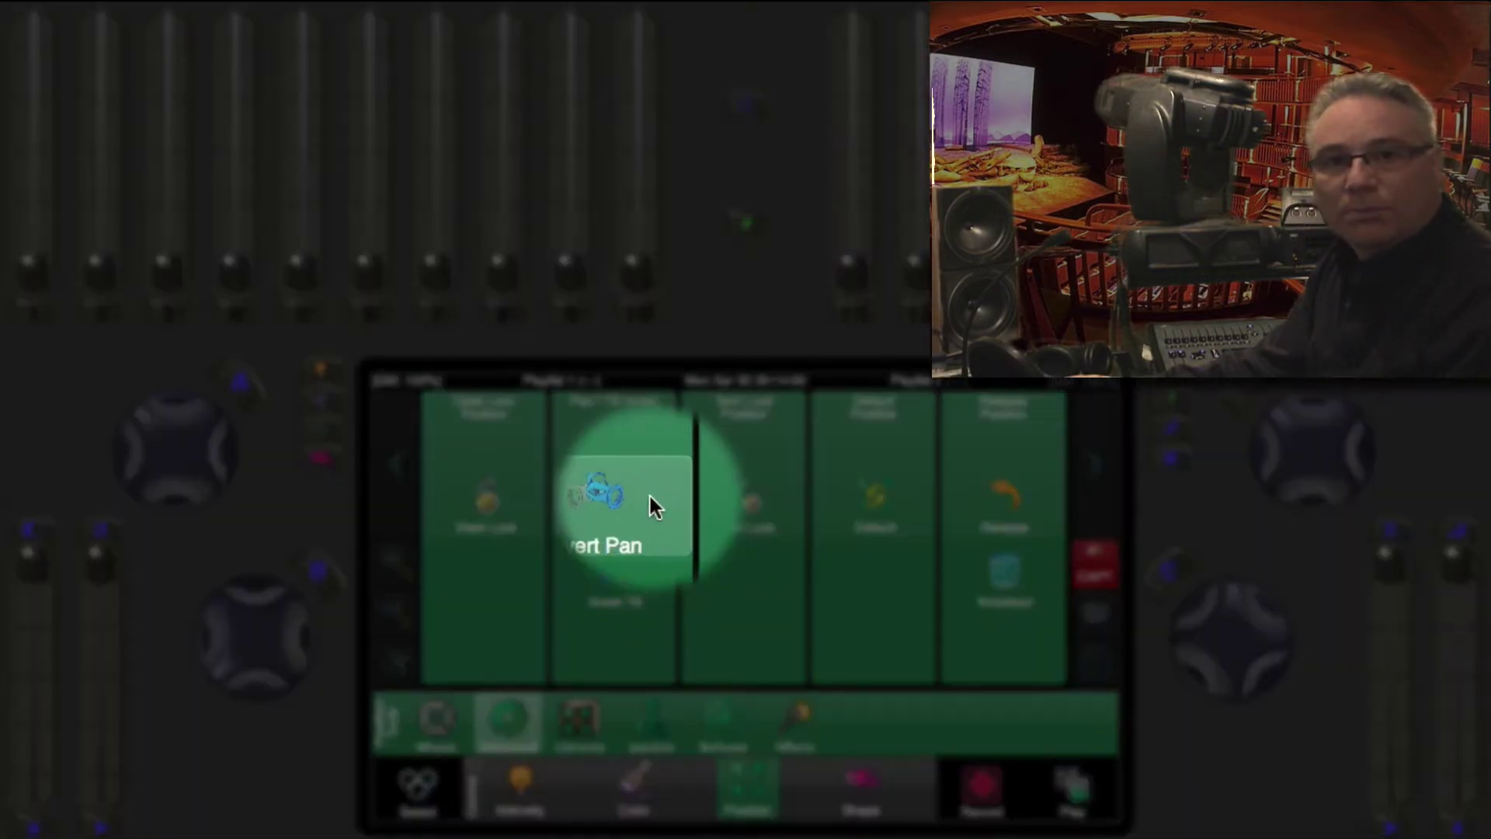
pyautogui.click(650, 502)
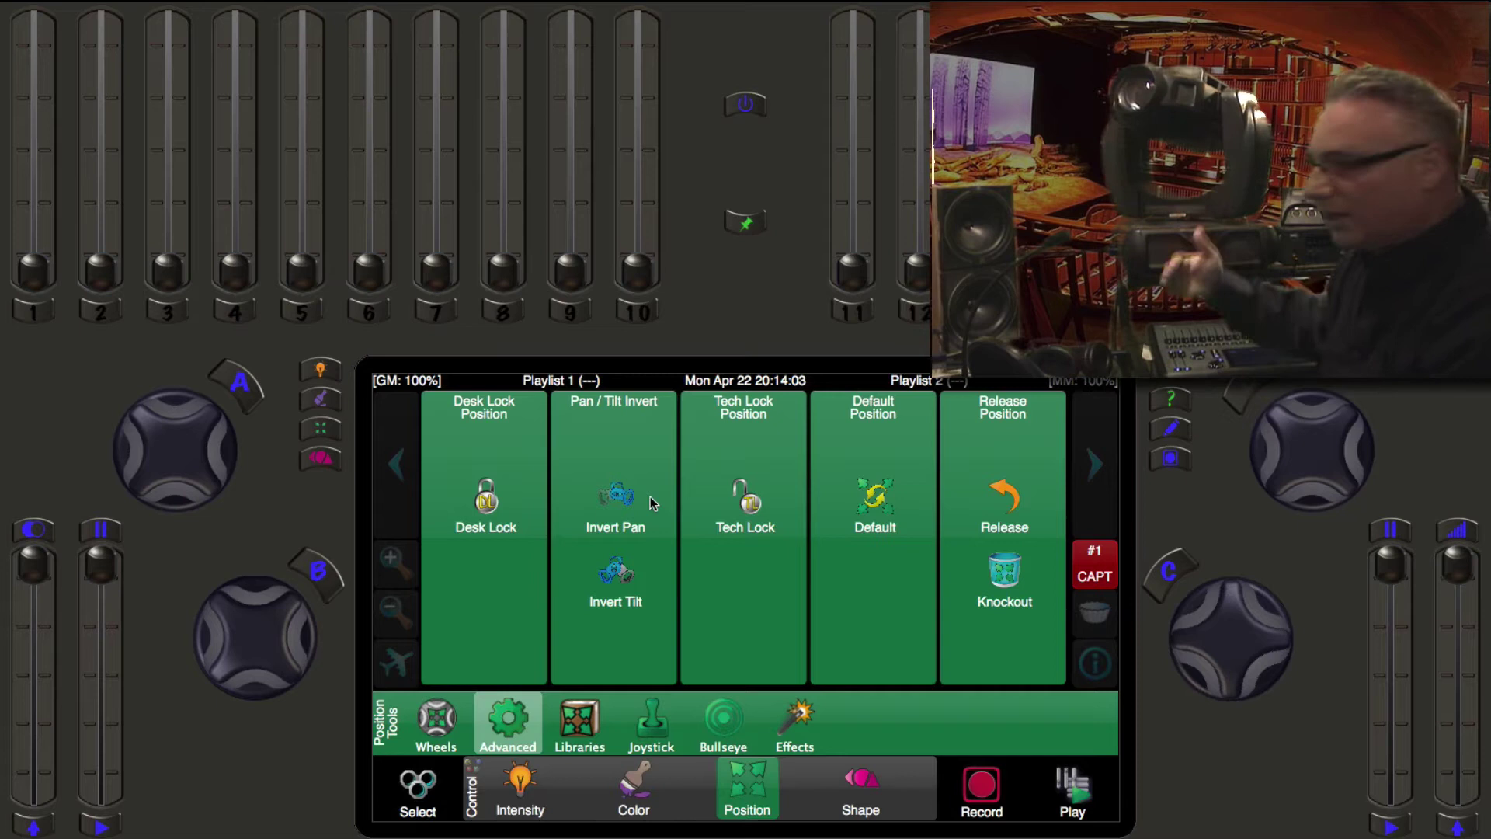
pyautogui.click(437, 722)
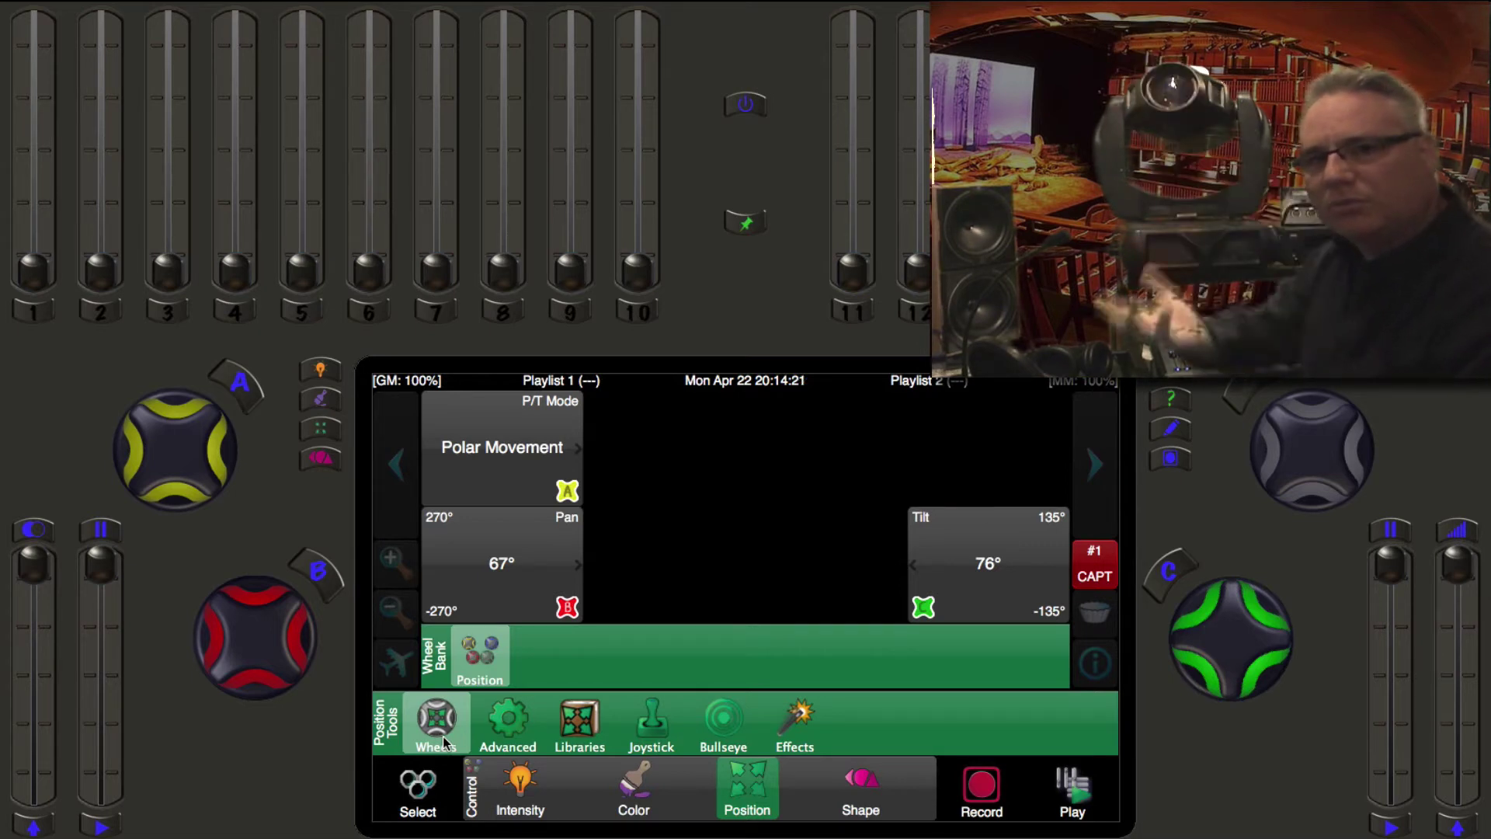
pyautogui.click(508, 722)
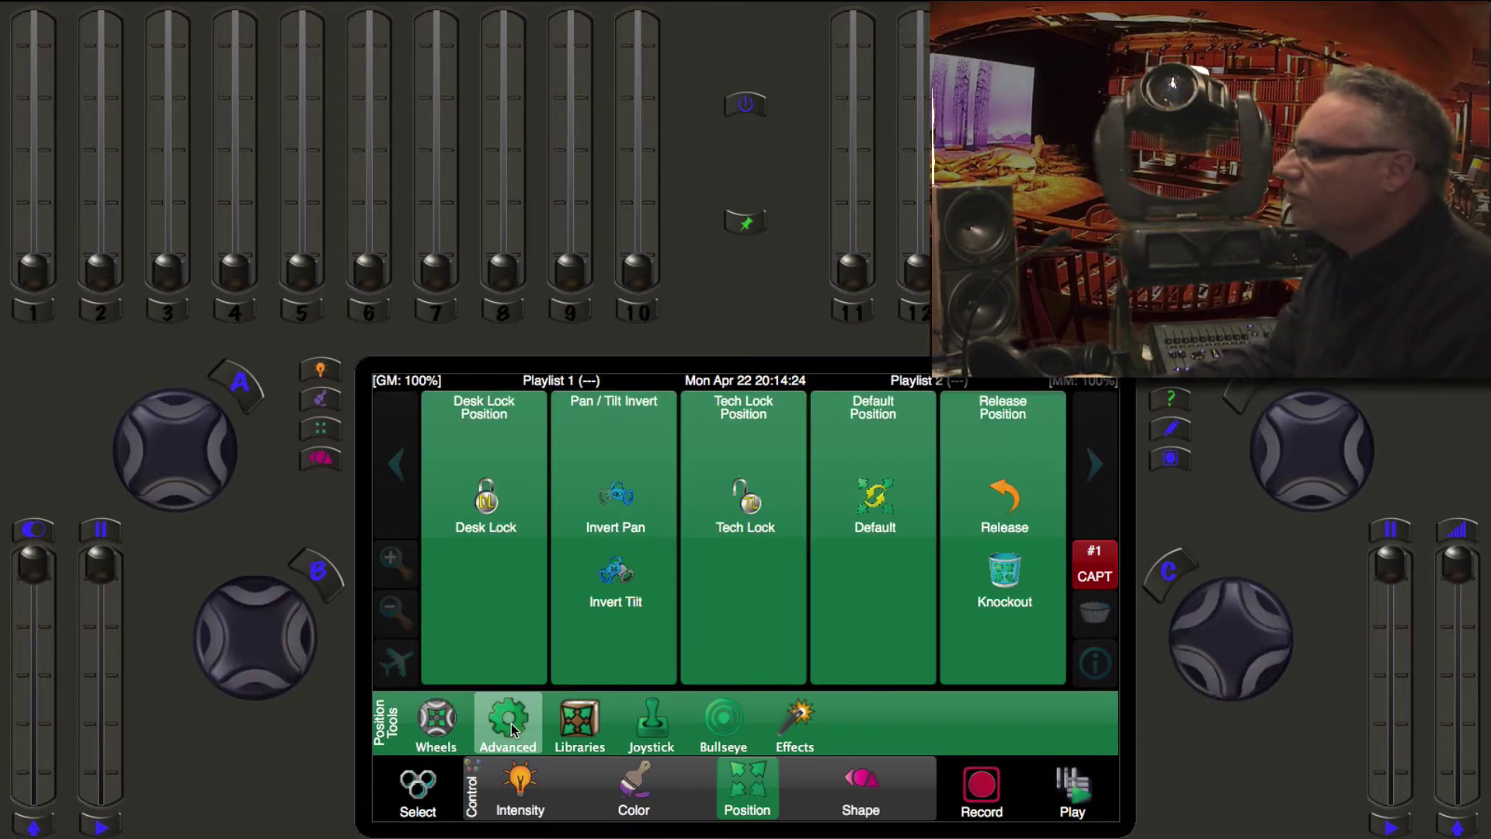
pyautogui.click(653, 506)
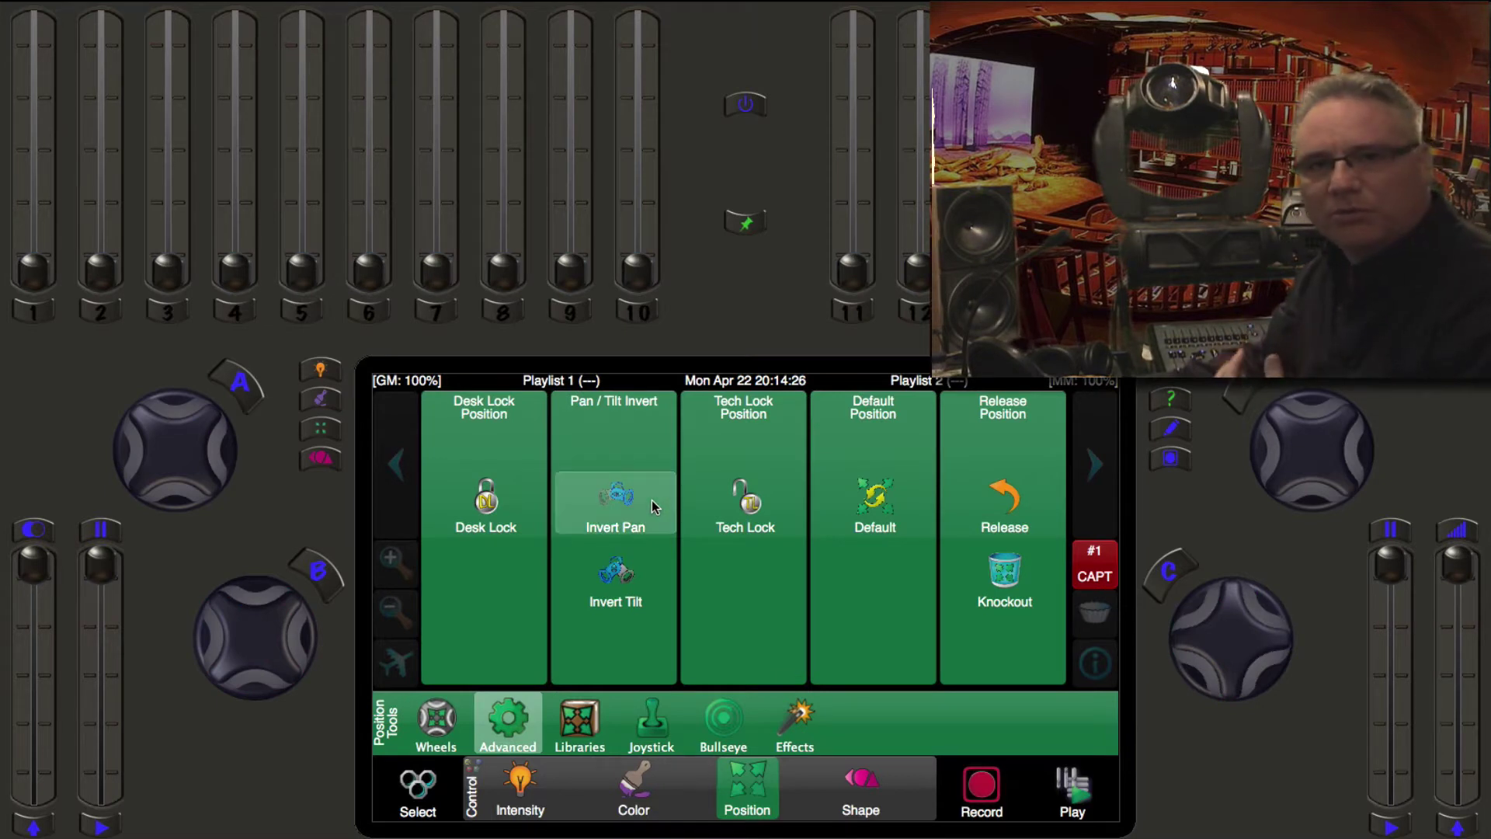
# Reopen the spot's Position wheels, now reading pan 67° and tilt 76°
pyautogui.click(436, 796)
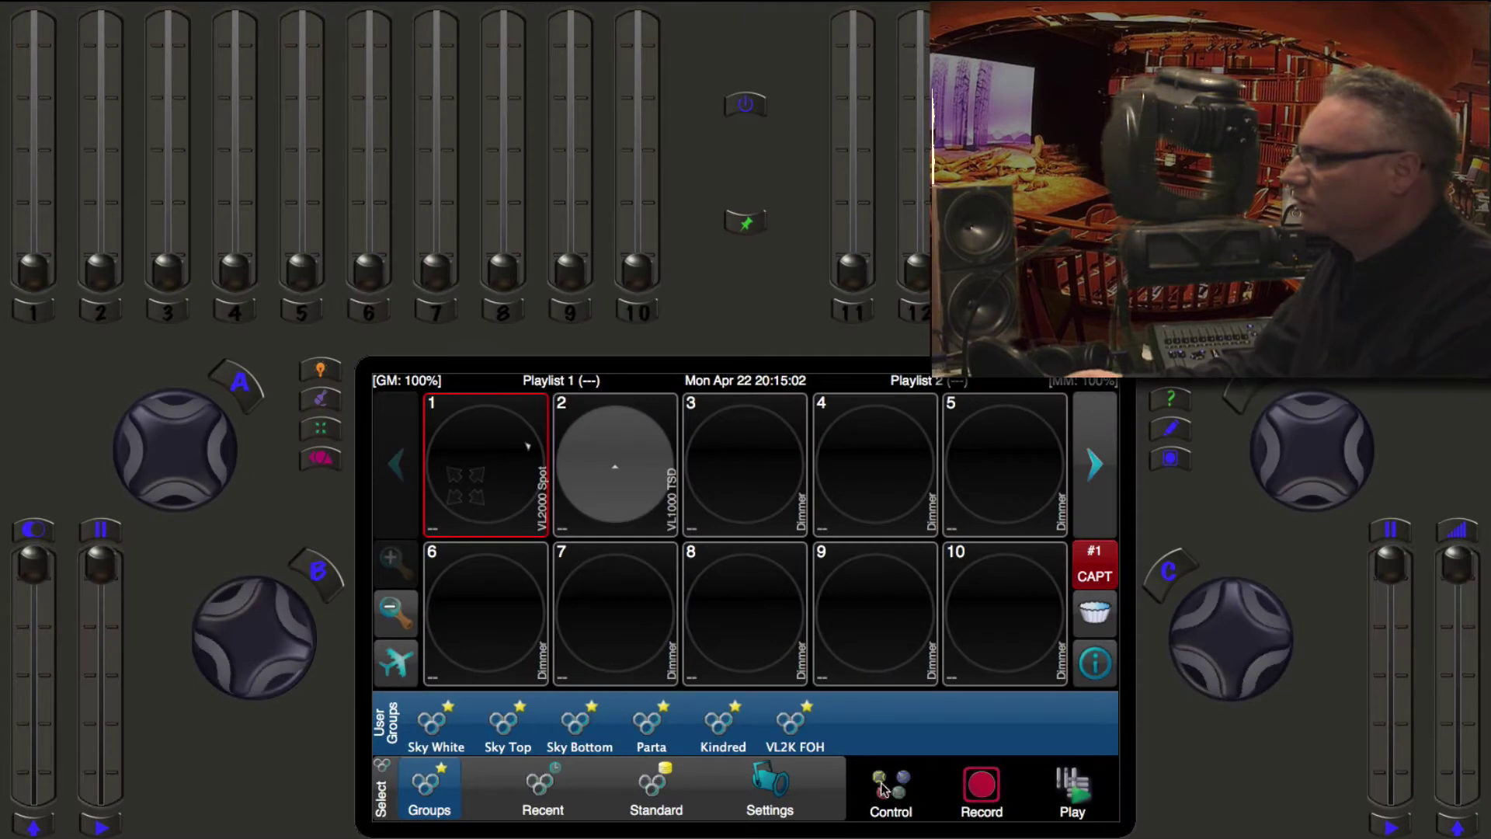
pyautogui.click(883, 788)
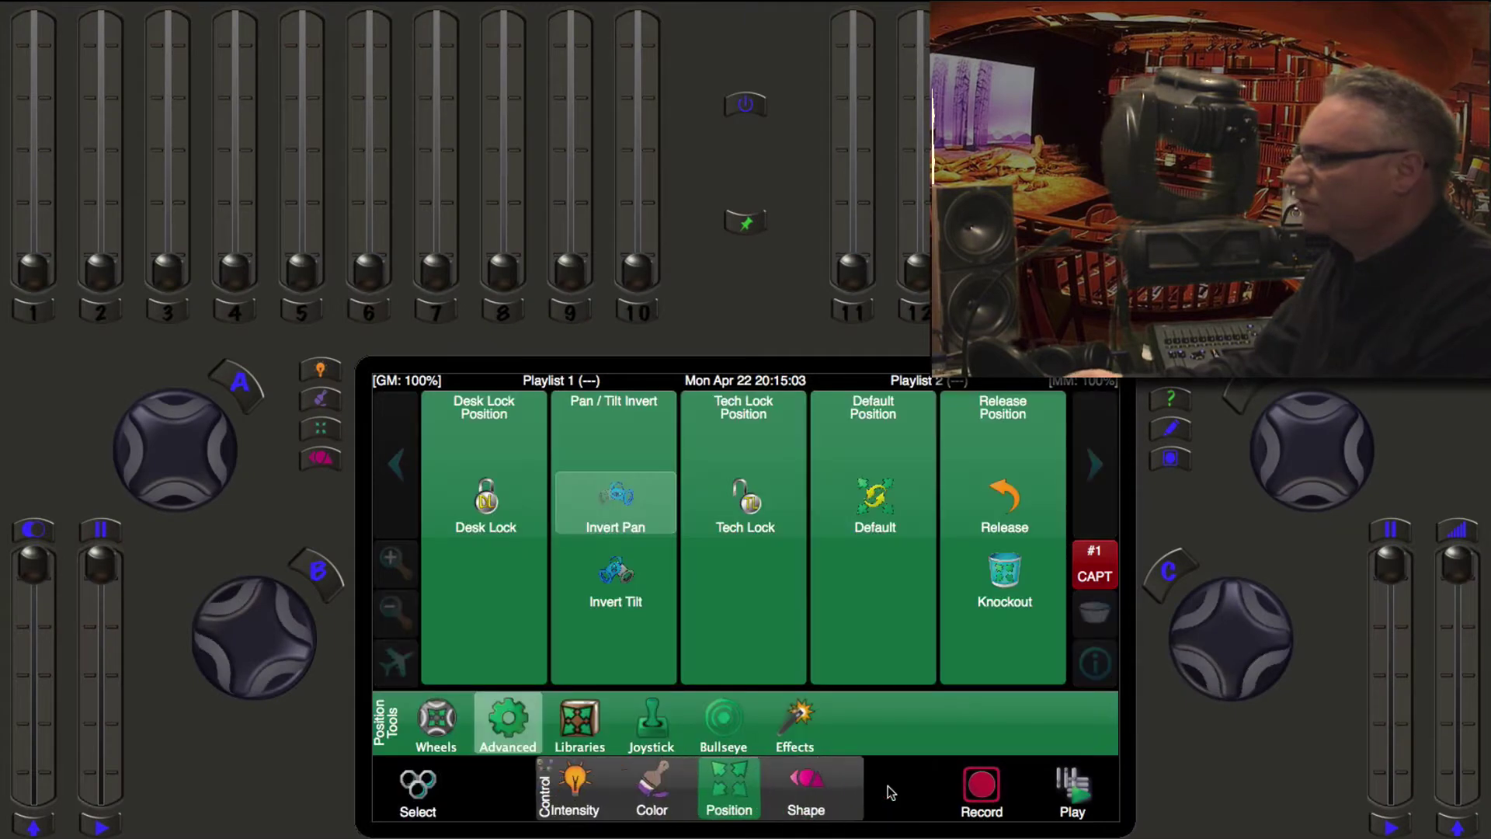
pyautogui.click(419, 727)
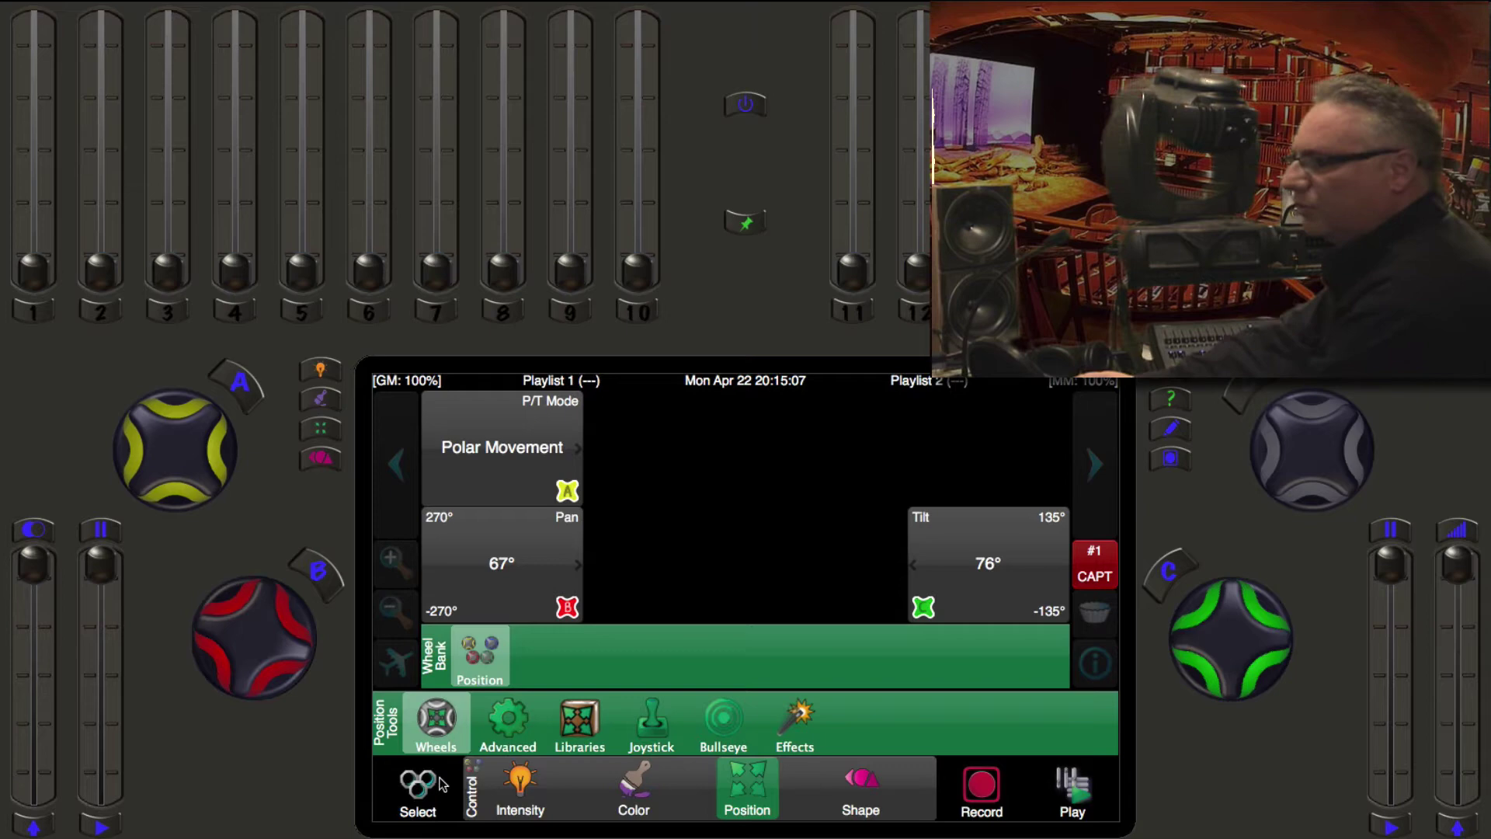
# Return to the fixture selection grid with the VL2000 Spot still chosen
pyautogui.click(420, 786)
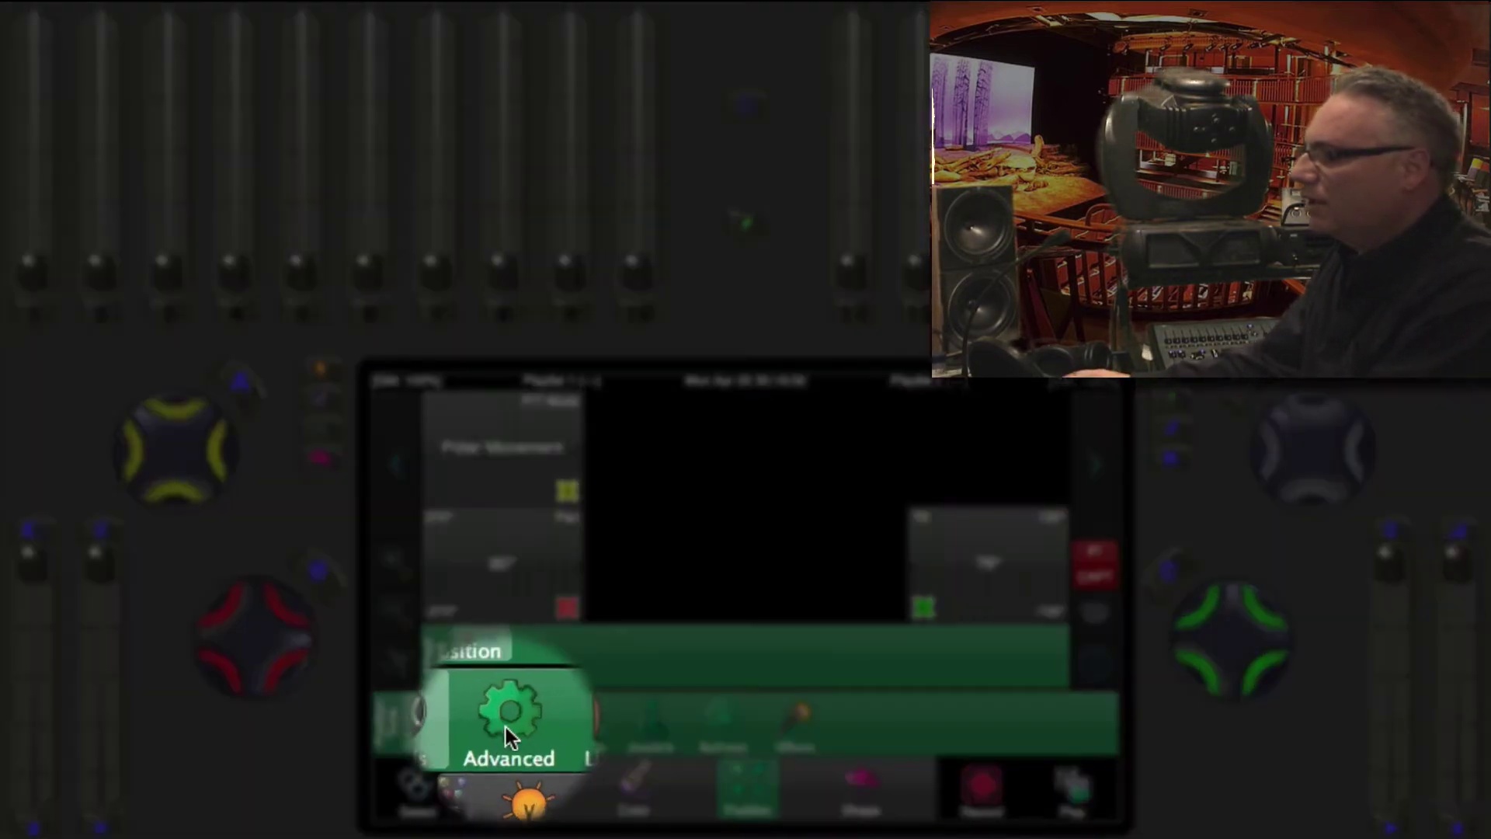
# Bring up the Advanced position page listing Desk Lock, Invert Pan, Default and Release
pyautogui.click(506, 723)
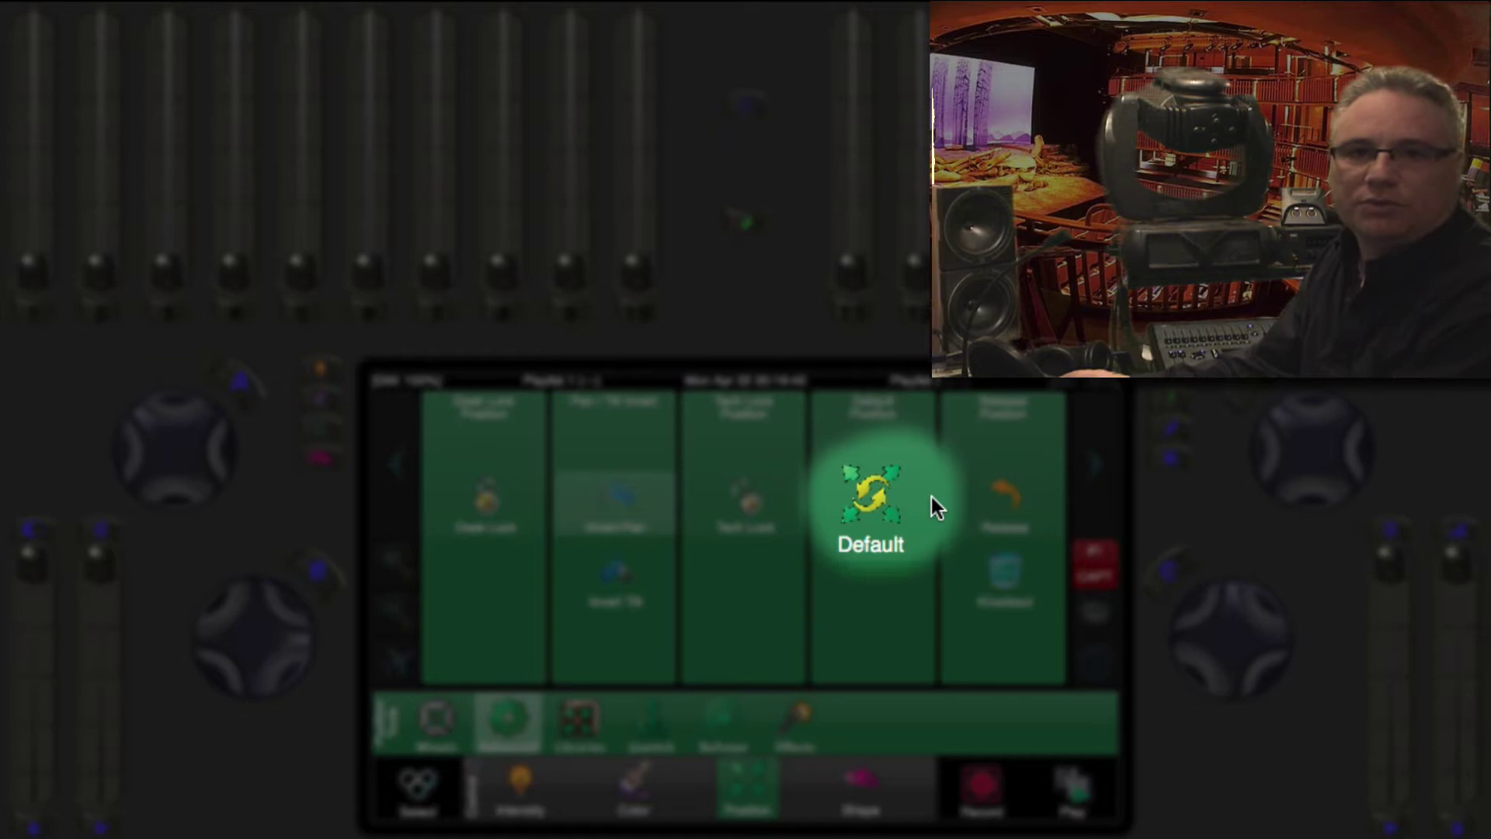
# Reset the VL2000 Spot to its default position and return to the pan and tilt wheels
pyautogui.click(912, 497)
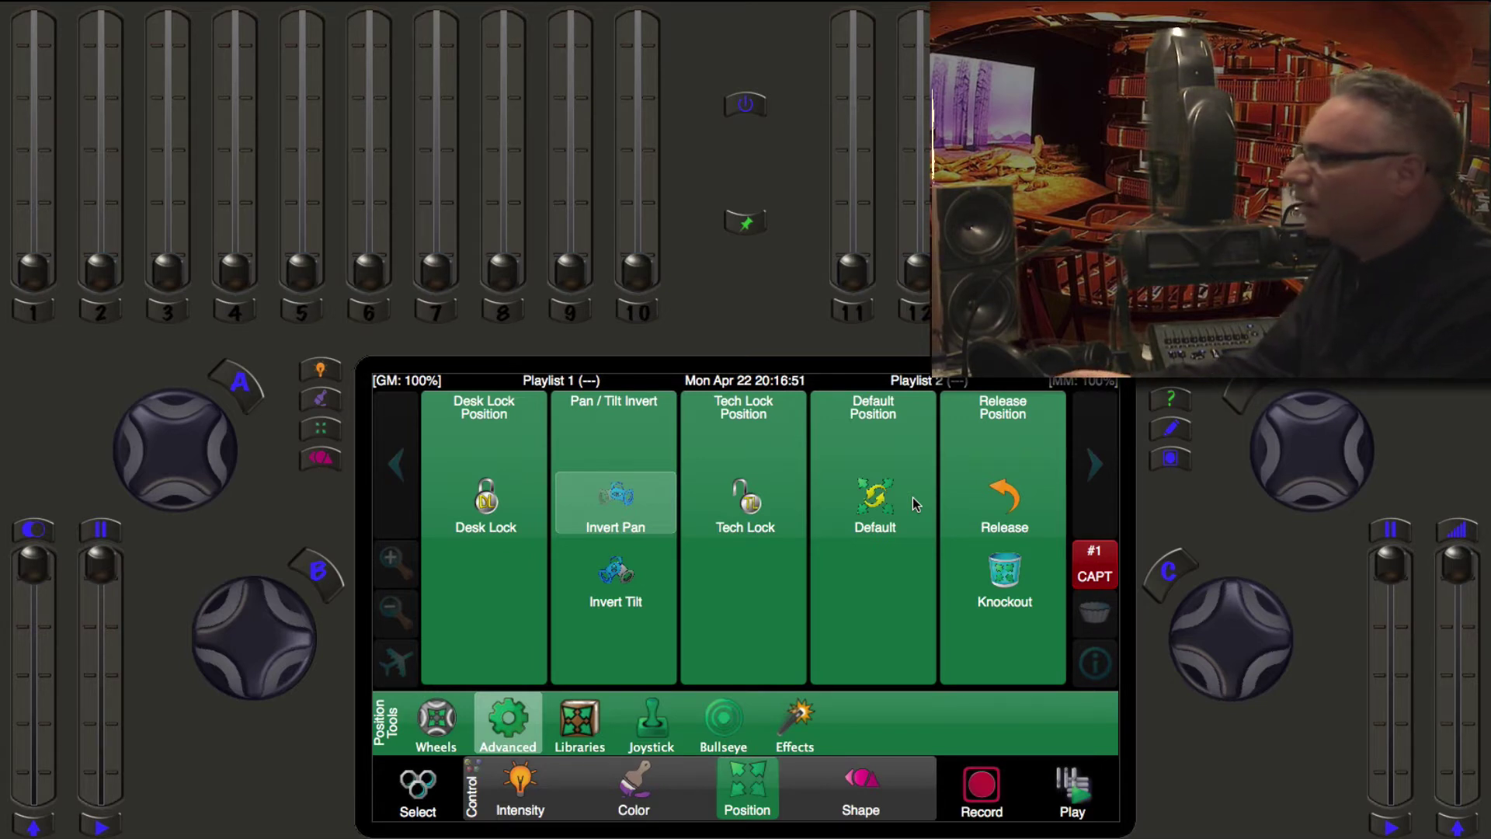
pyautogui.click(435, 734)
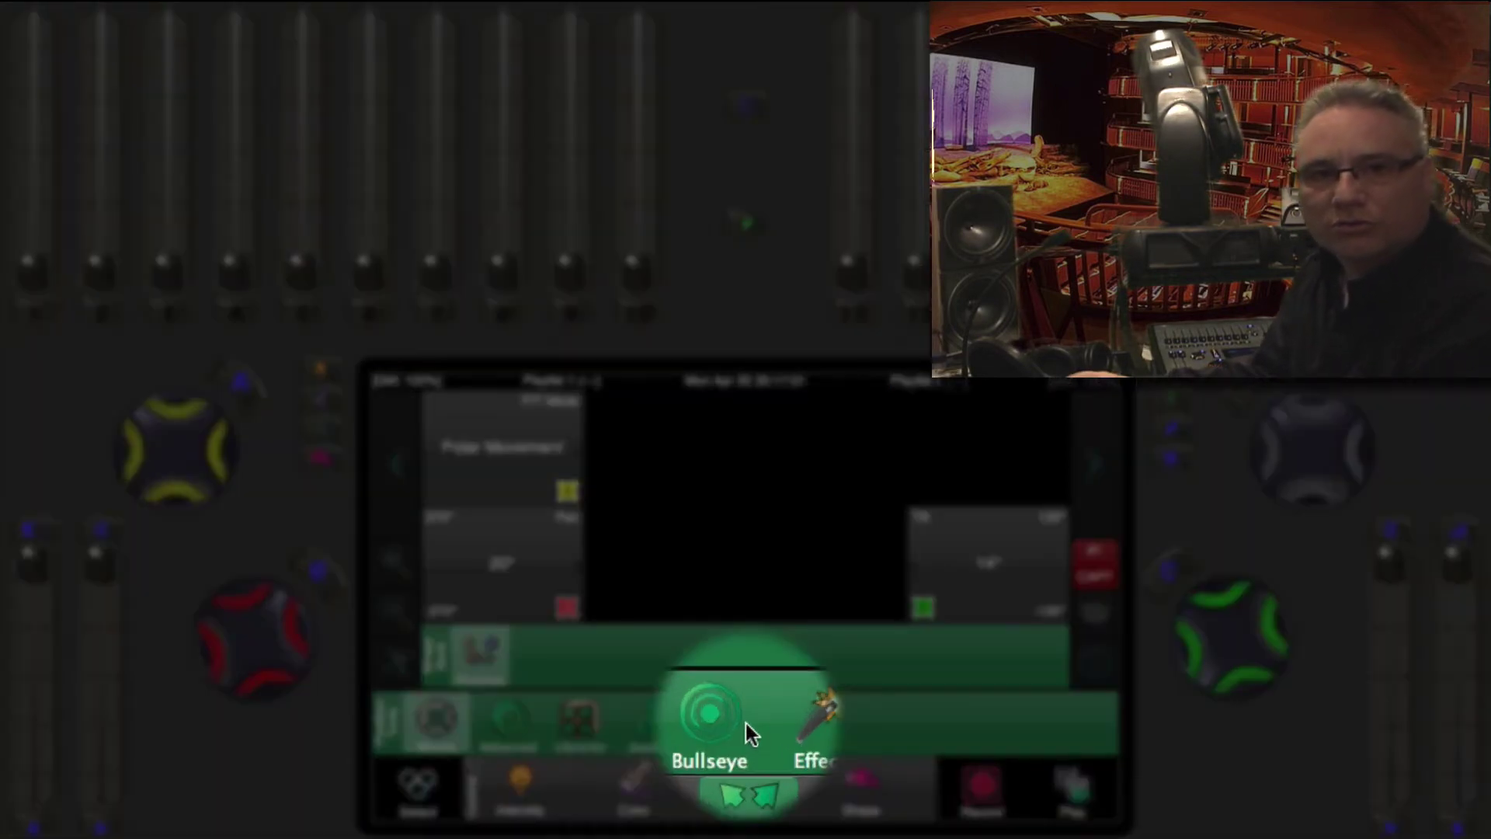
# With the Bullseye tool, aim fixture 1 upper right, upper left, then back to upper right
pyautogui.click(746, 724)
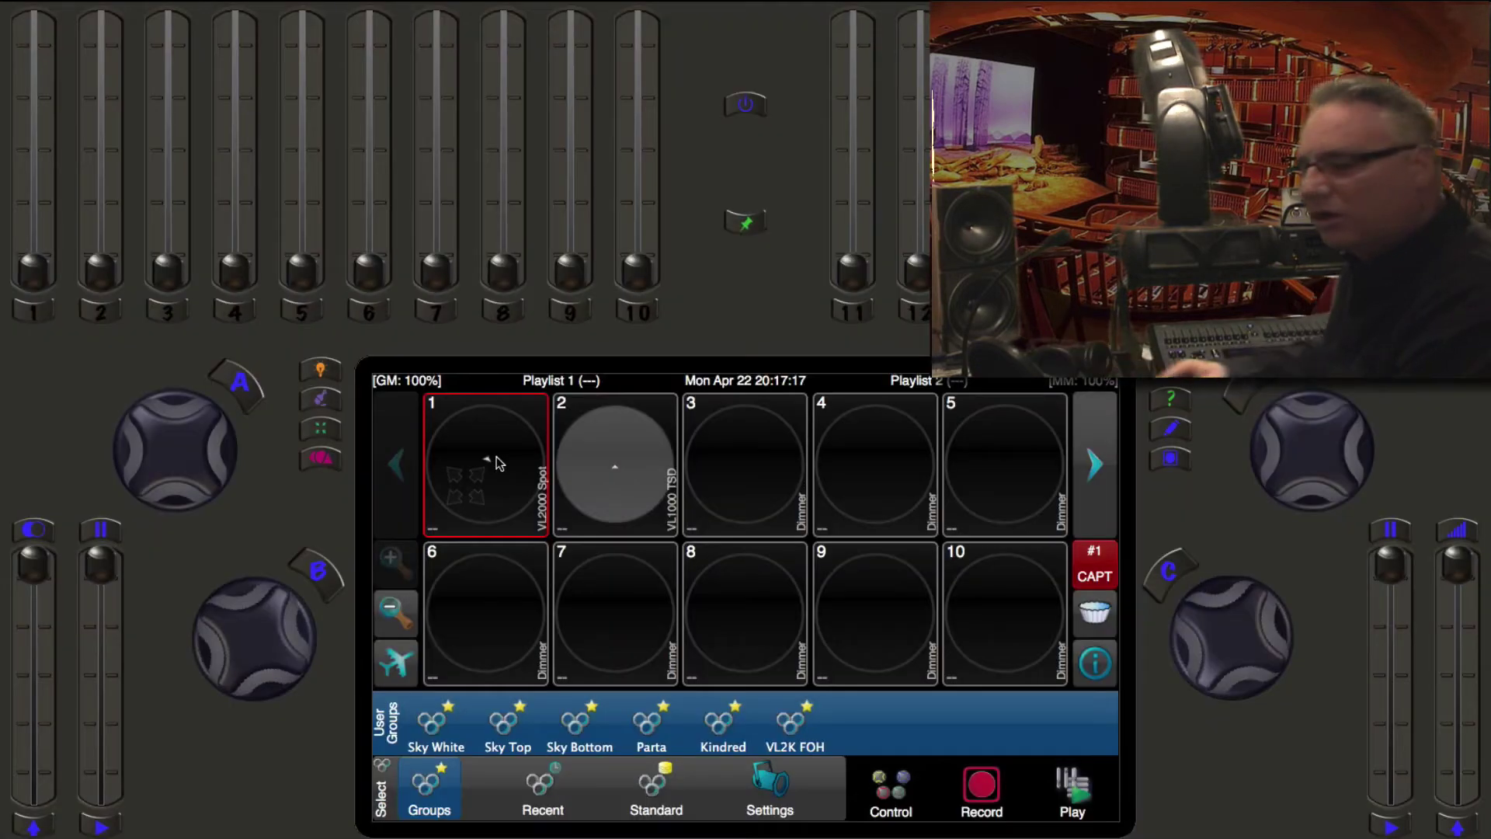
pyautogui.doubleClick(496, 456)
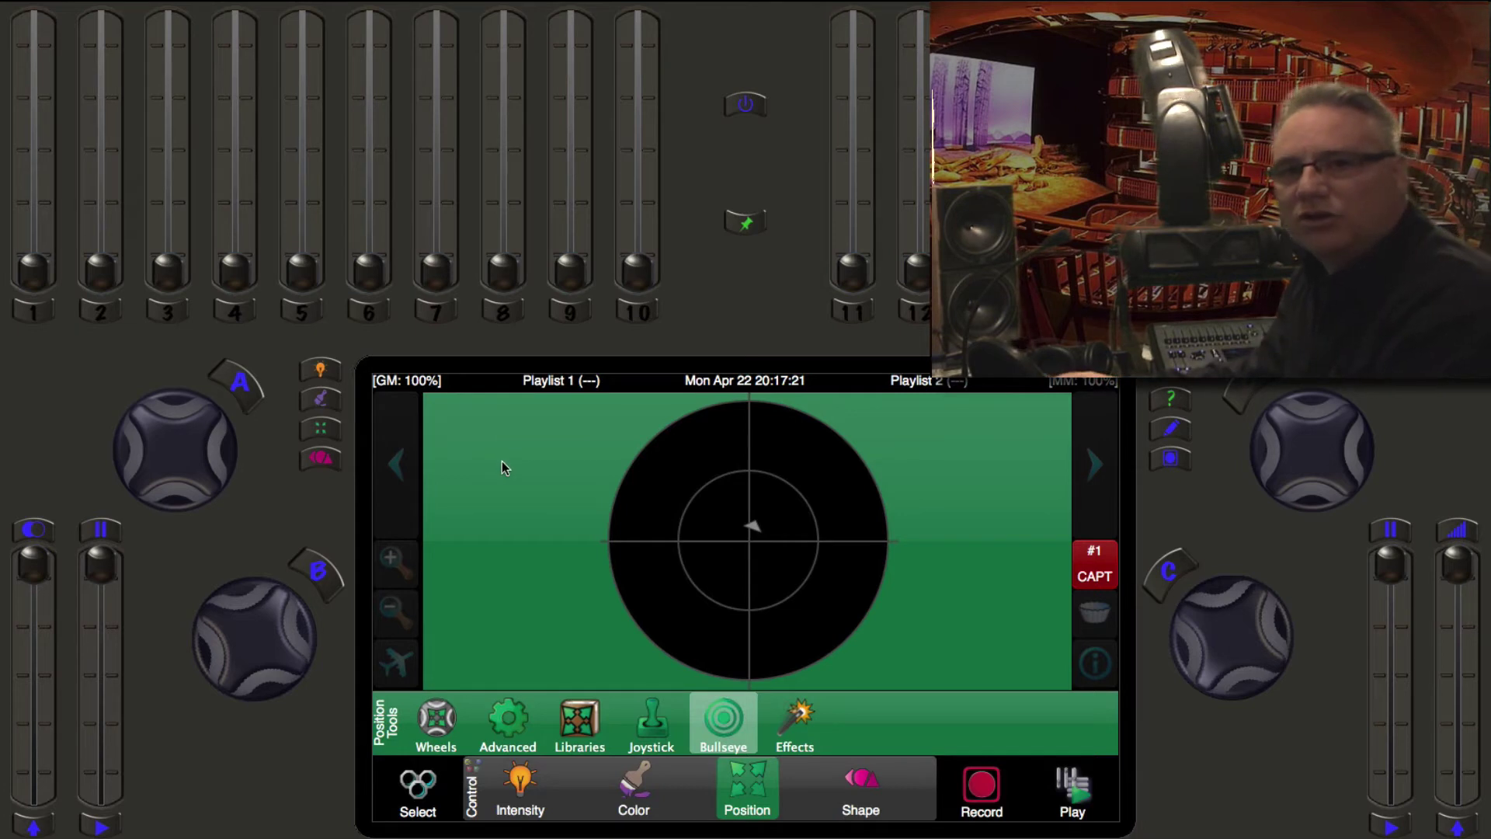
pyautogui.click(837, 441)
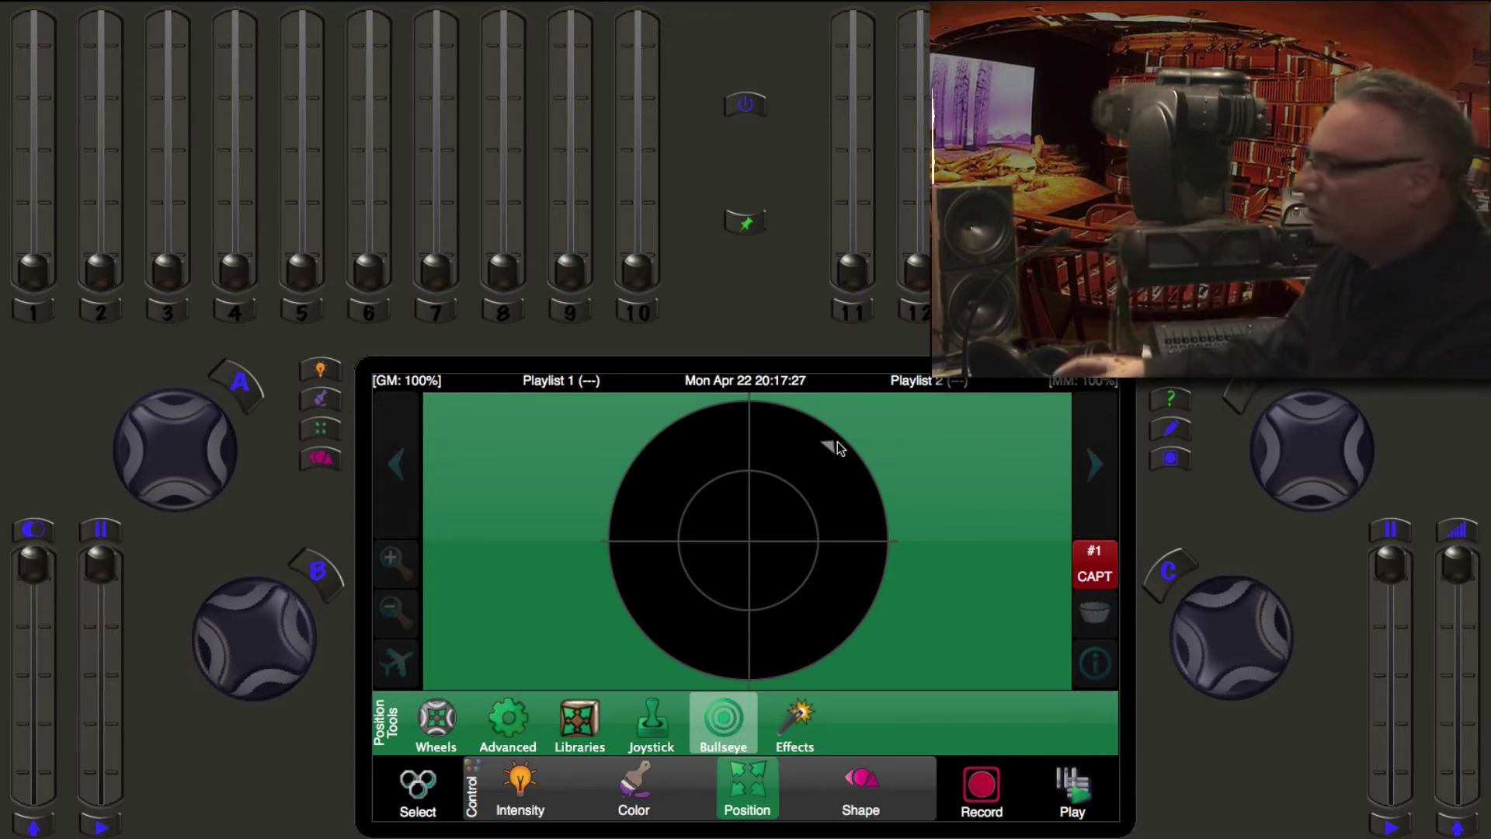
pyautogui.click(661, 461)
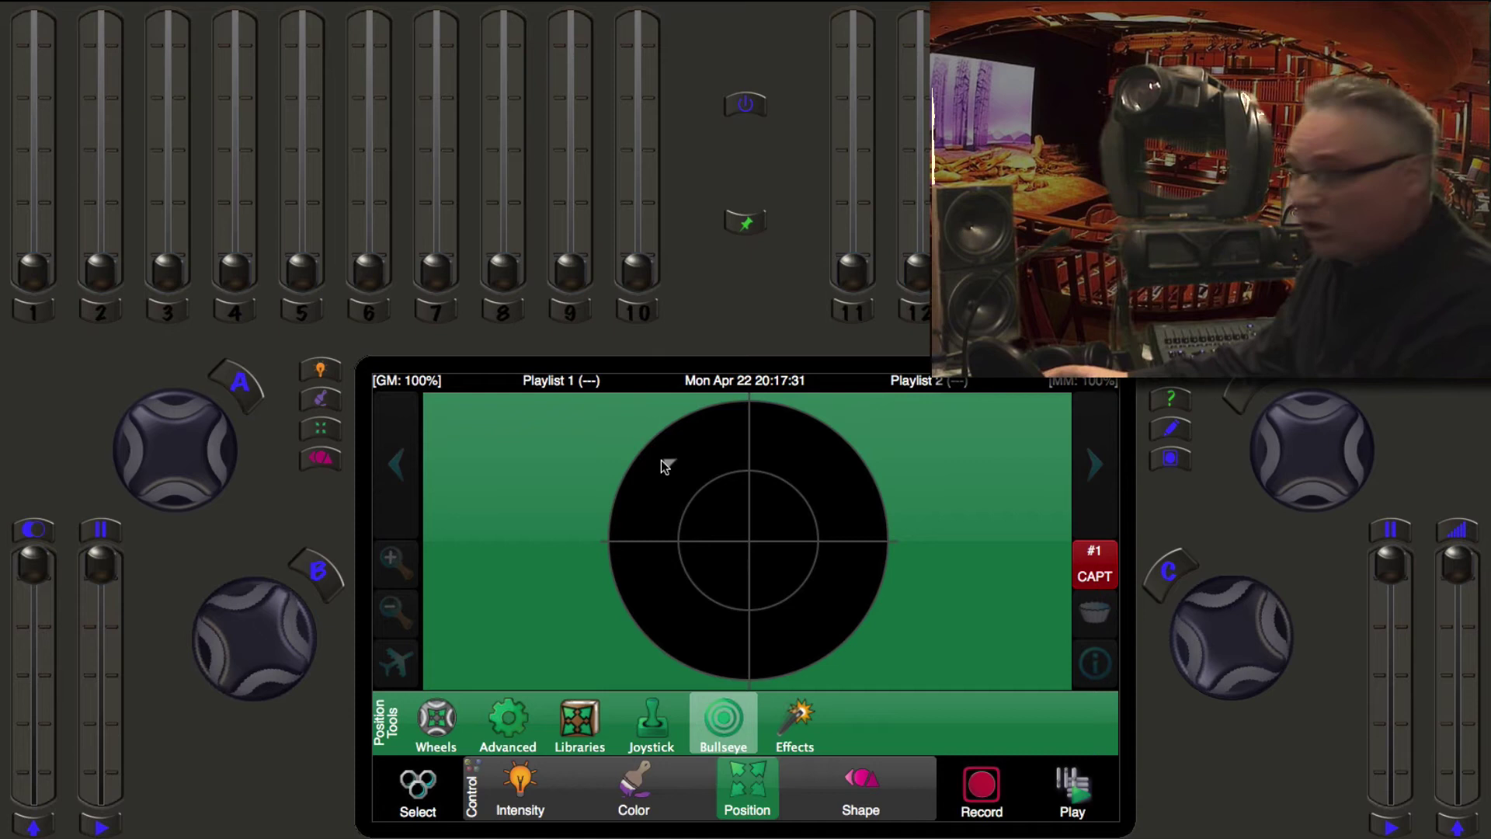
pyautogui.click(839, 463)
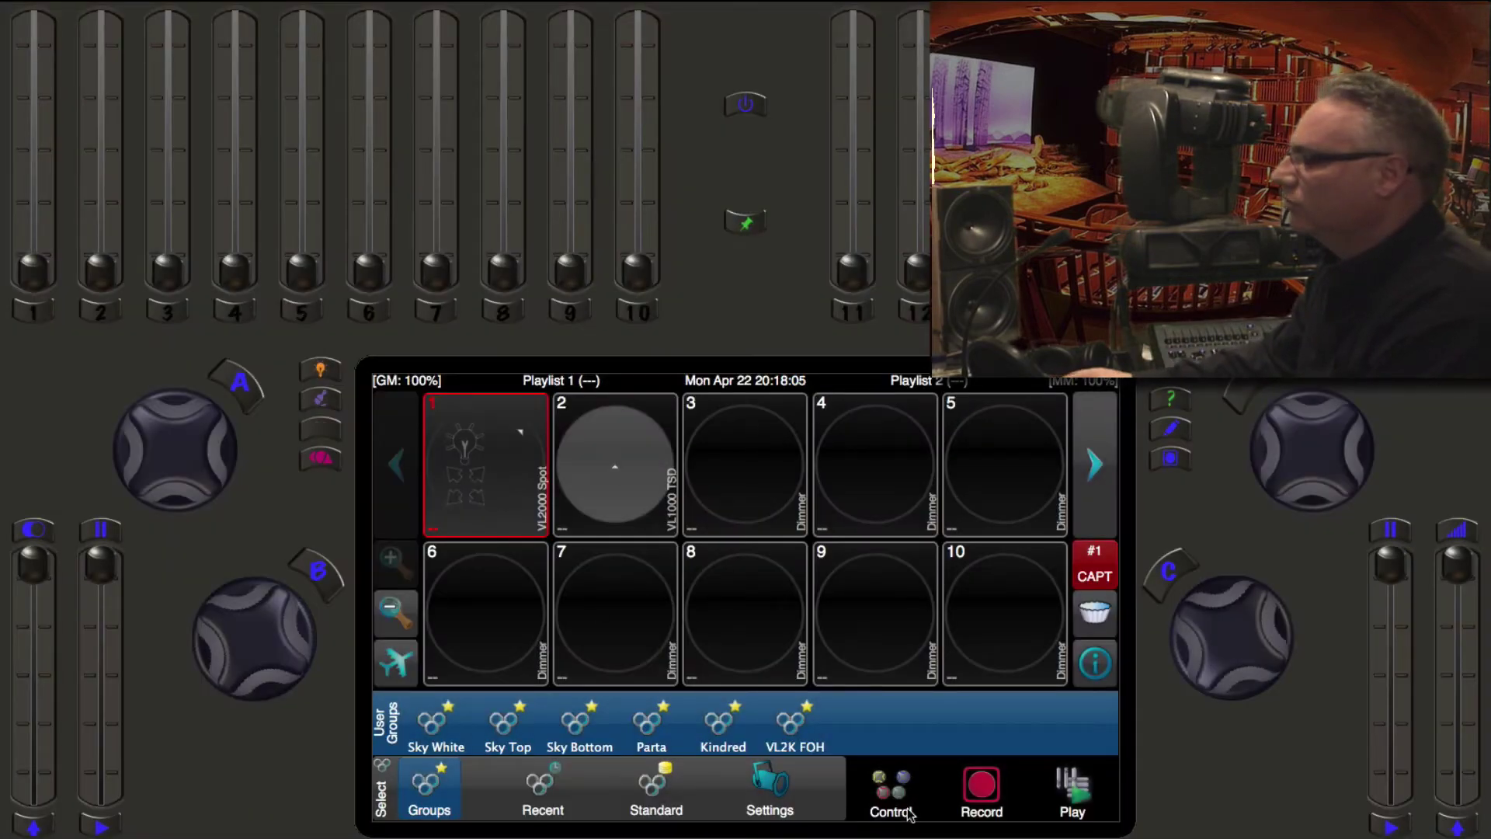
# Switch the VL2000 Spot's control pages to the colour controls
pyautogui.click(895, 798)
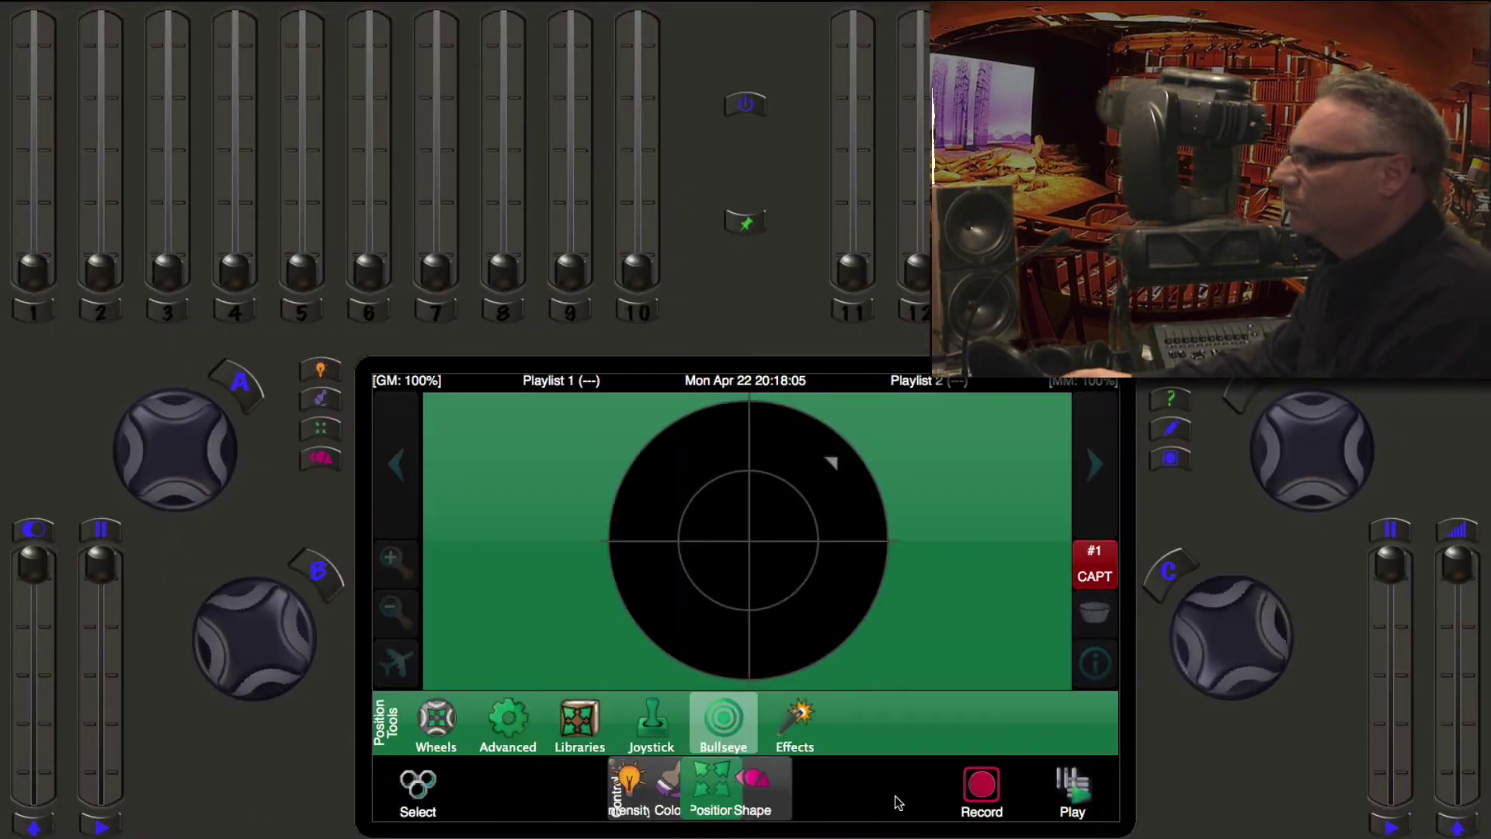
pyautogui.click(636, 798)
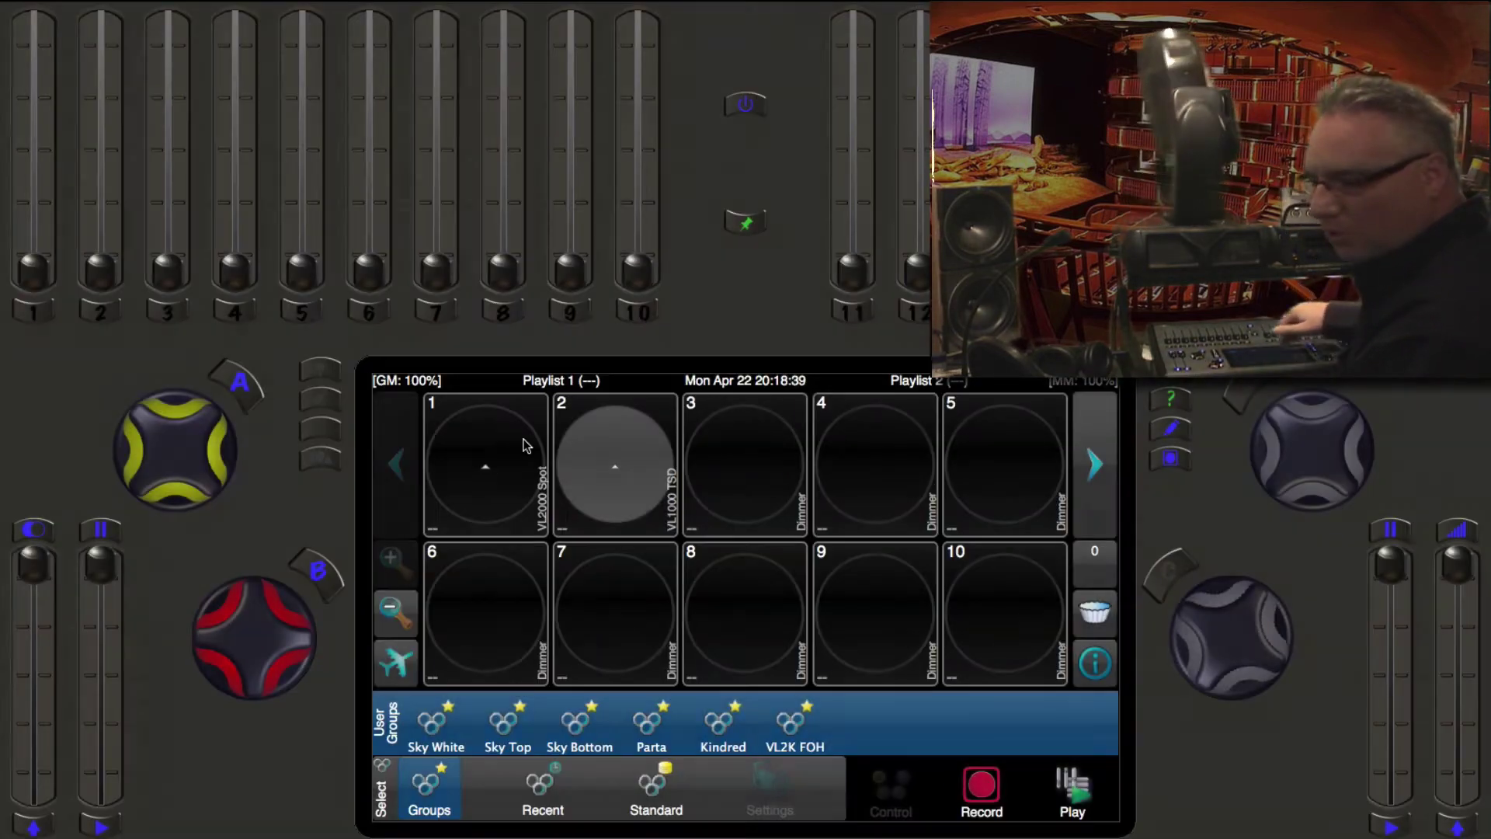
# Select fixture 1, the VL2000 Spot, and bring up its Bullseye position tool
pyautogui.click(497, 475)
pyautogui.click(898, 797)
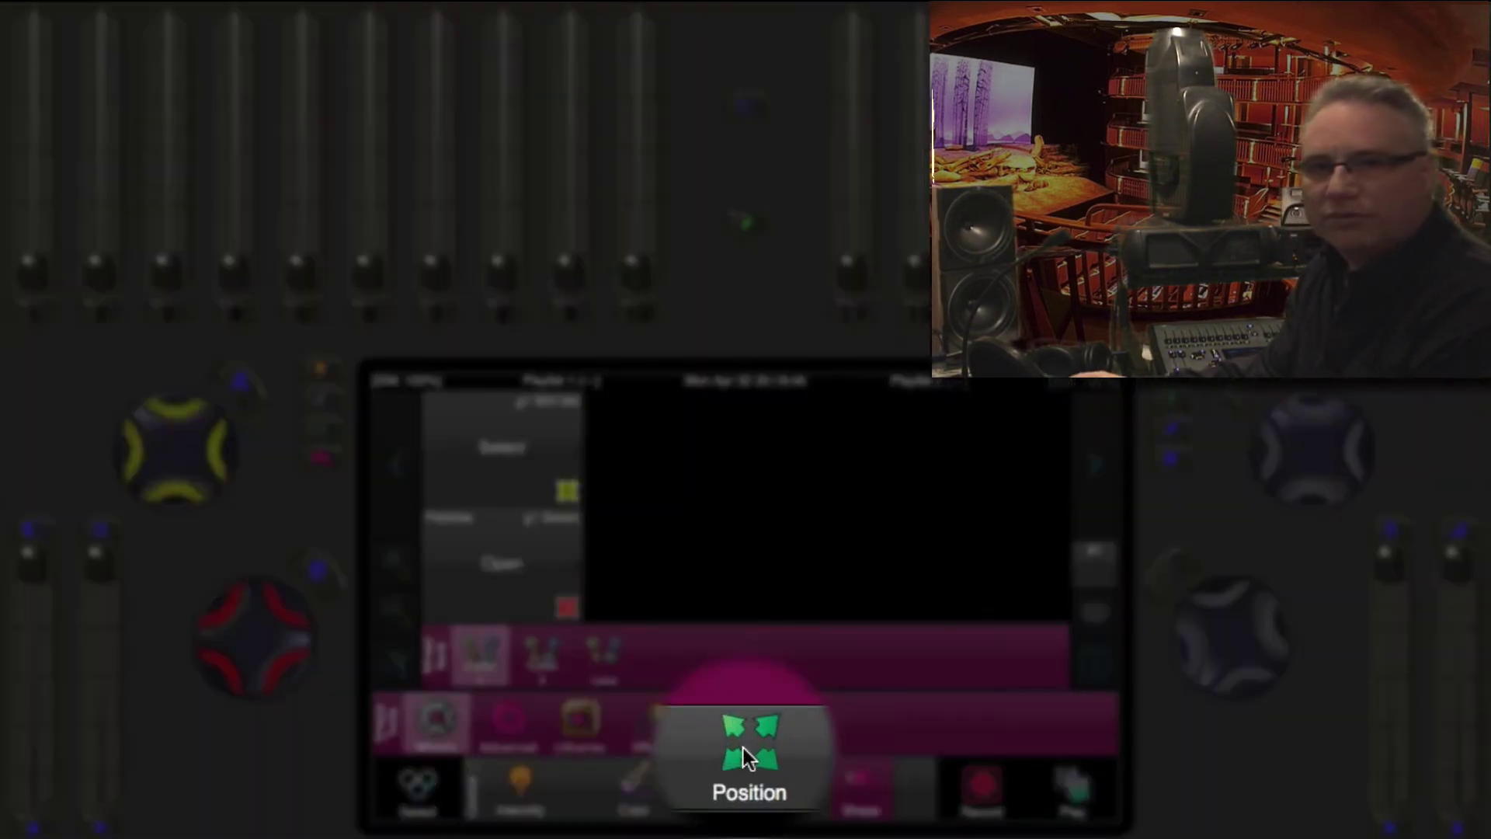
pyautogui.click(750, 784)
pyautogui.click(747, 712)
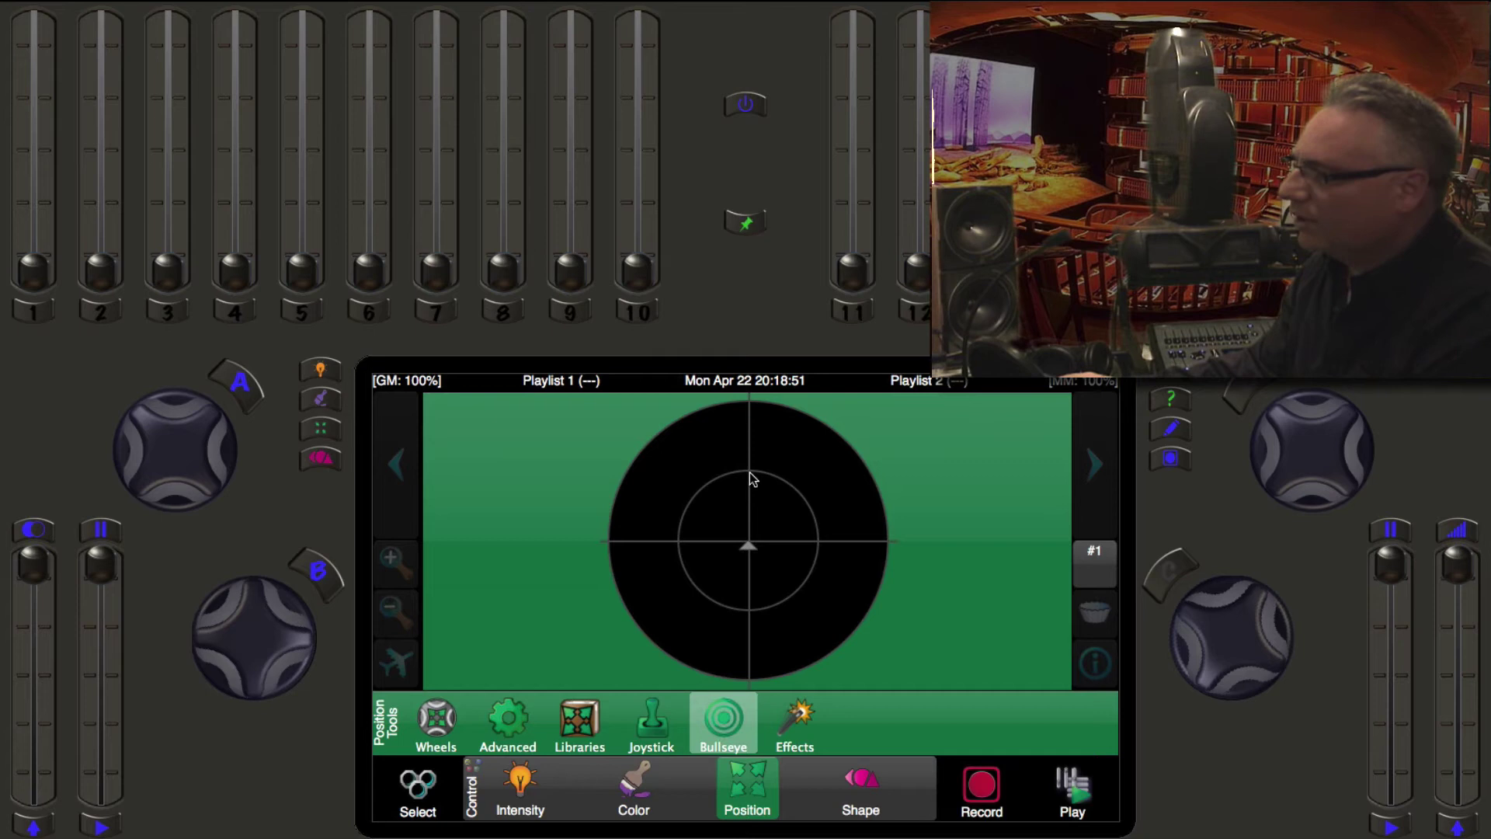
# Aim the spot at the target's top, its top edge, the right edge, then up-left
pyautogui.click(750, 473)
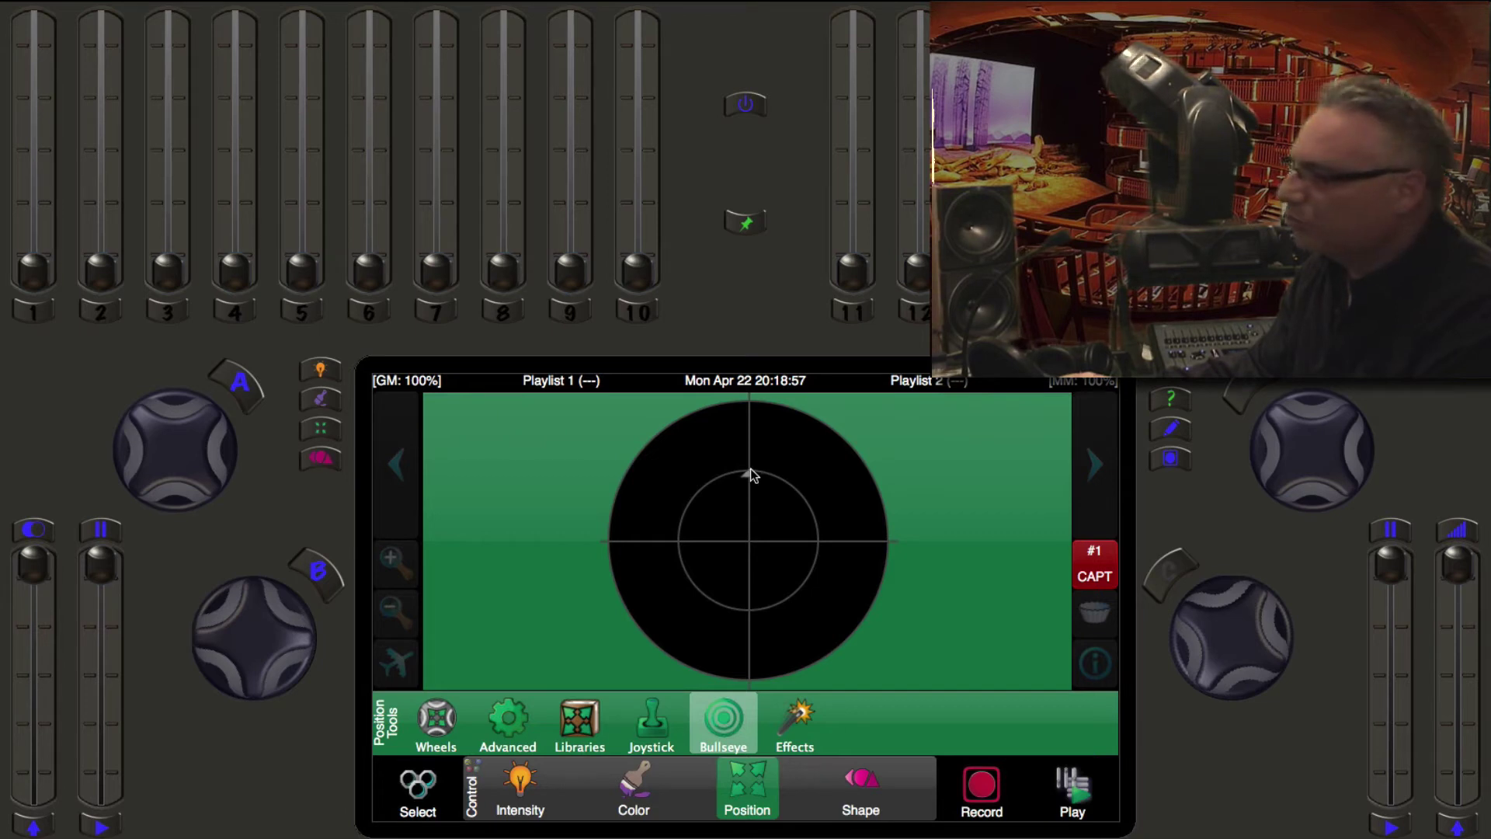
pyautogui.click(749, 403)
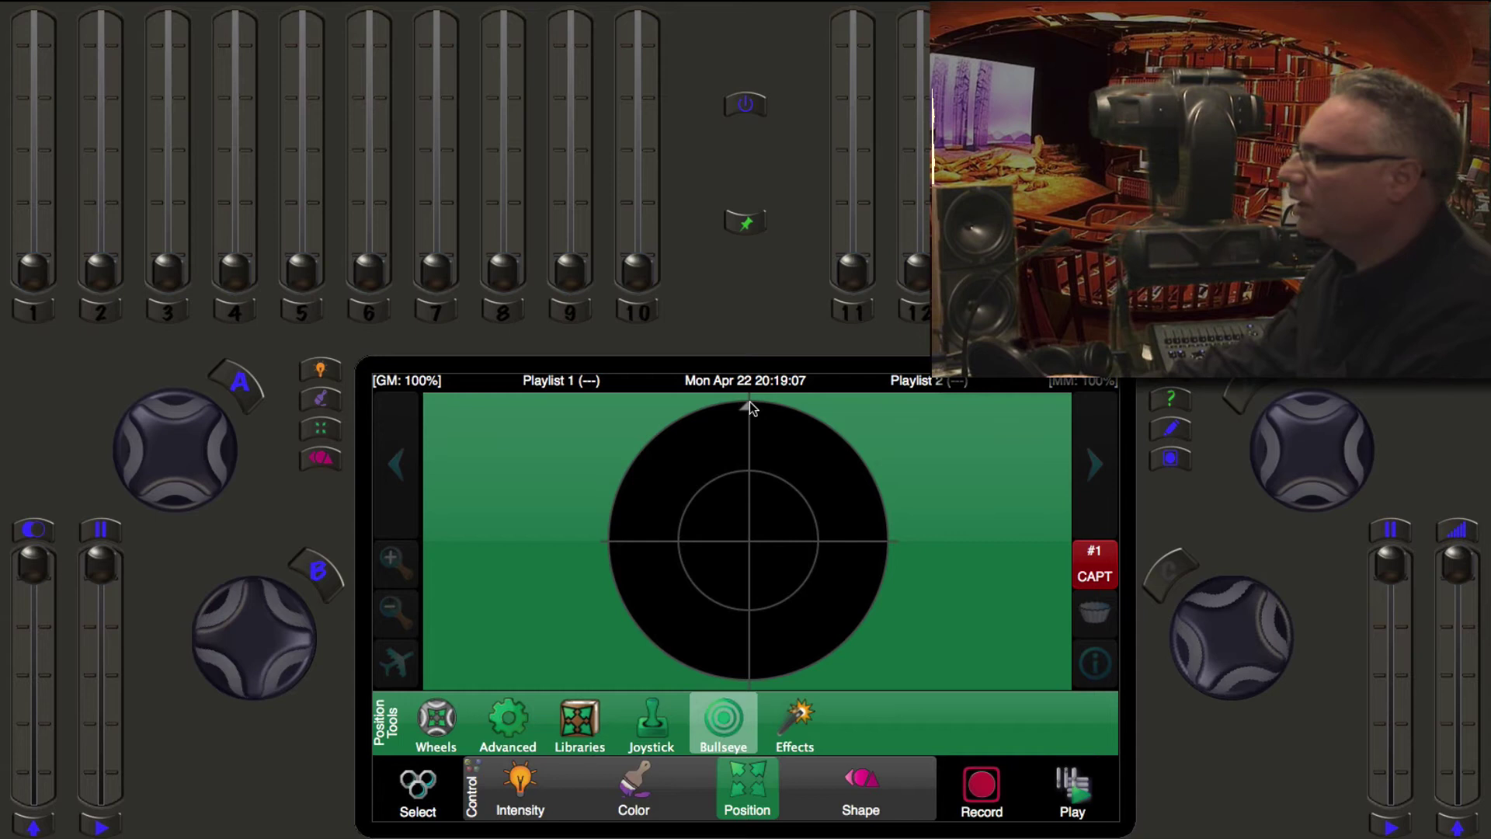
pyautogui.click(884, 540)
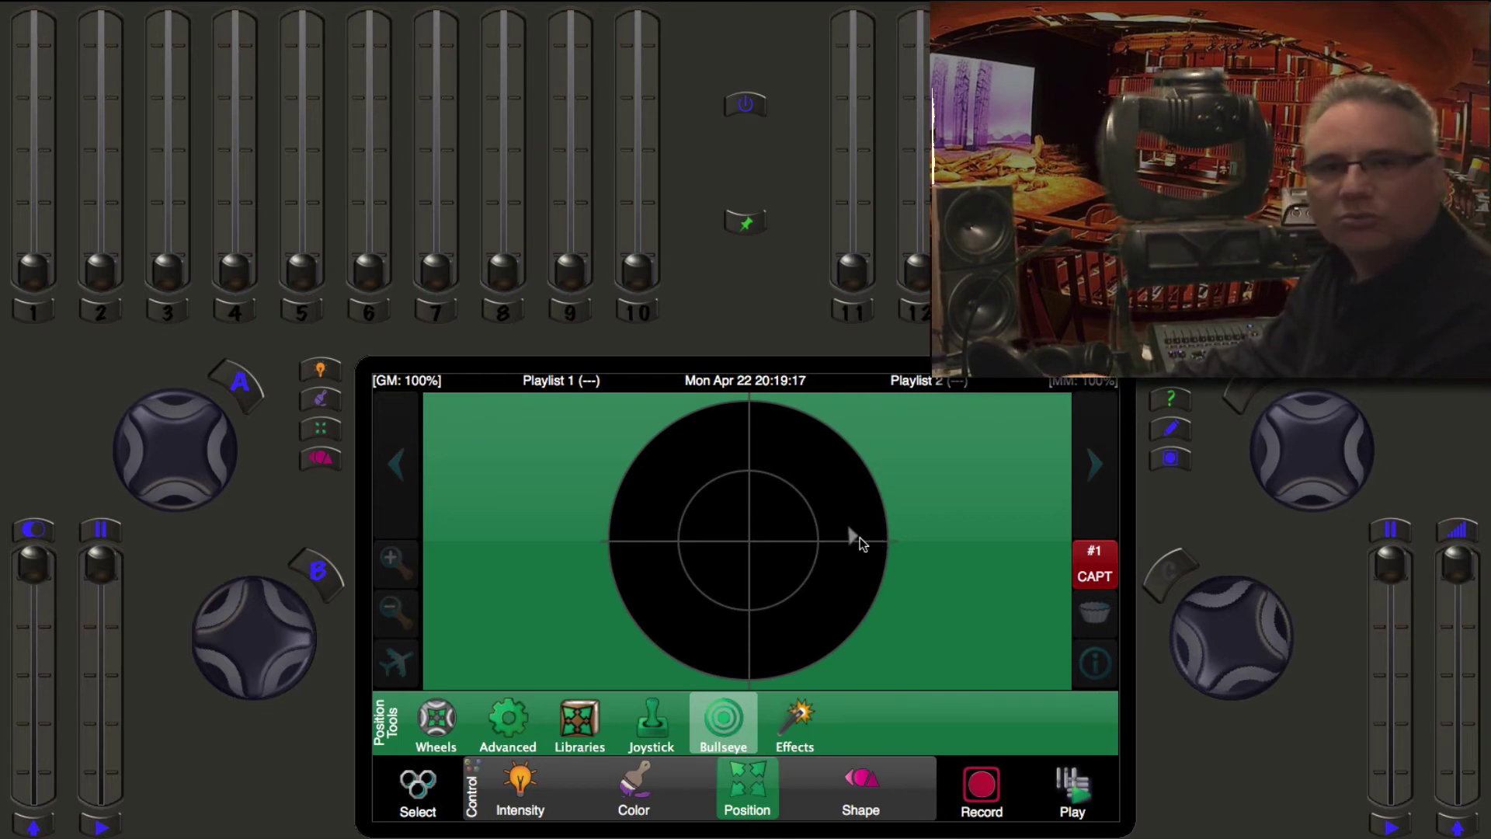
pyautogui.moveTo(837, 506); pyautogui.dragTo(800, 471)
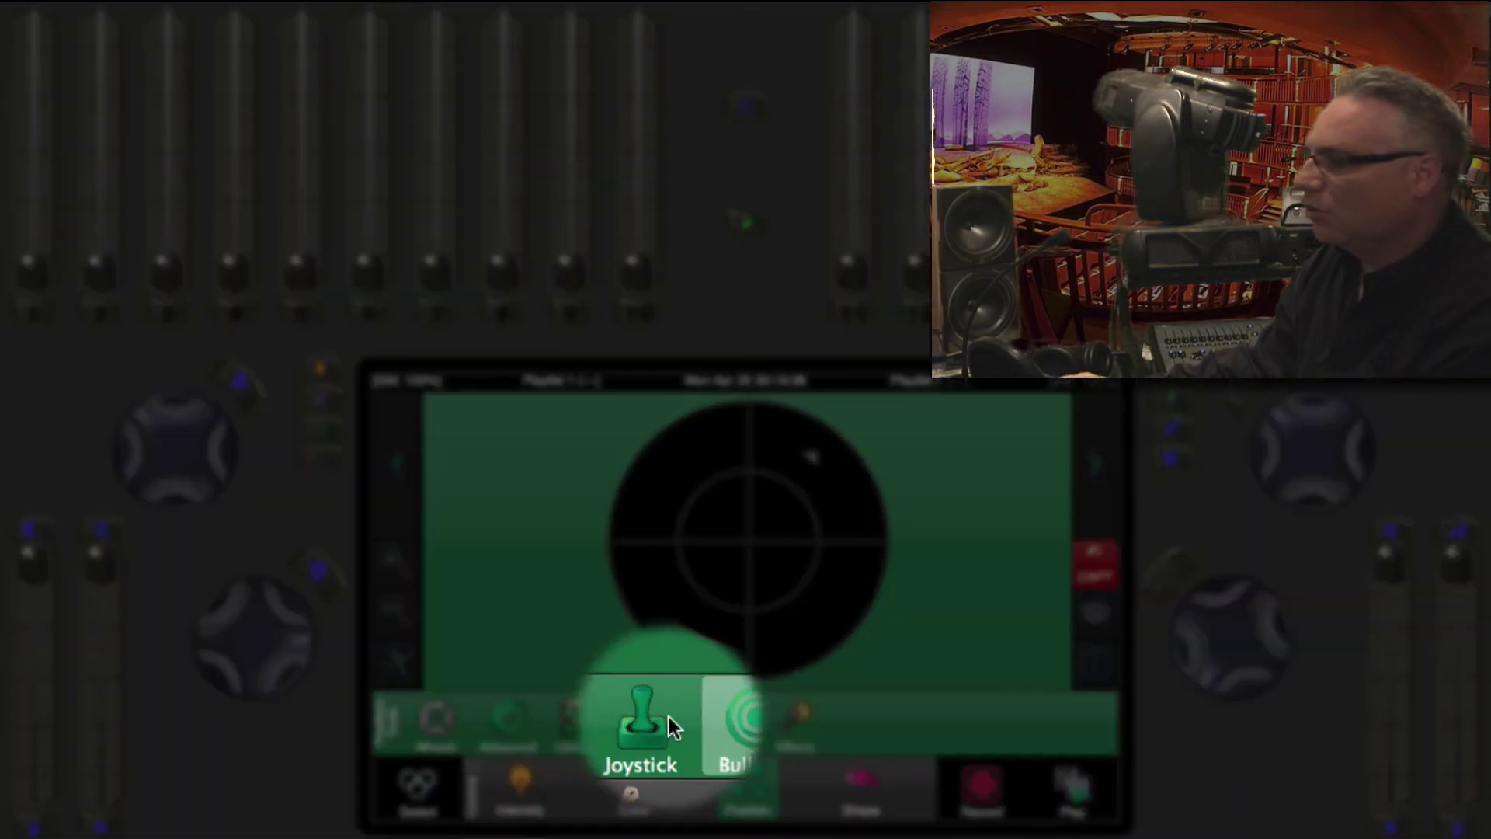
# Switch to the Joystick position tool and nudge the light downward, then stop it
pyautogui.click(668, 718)
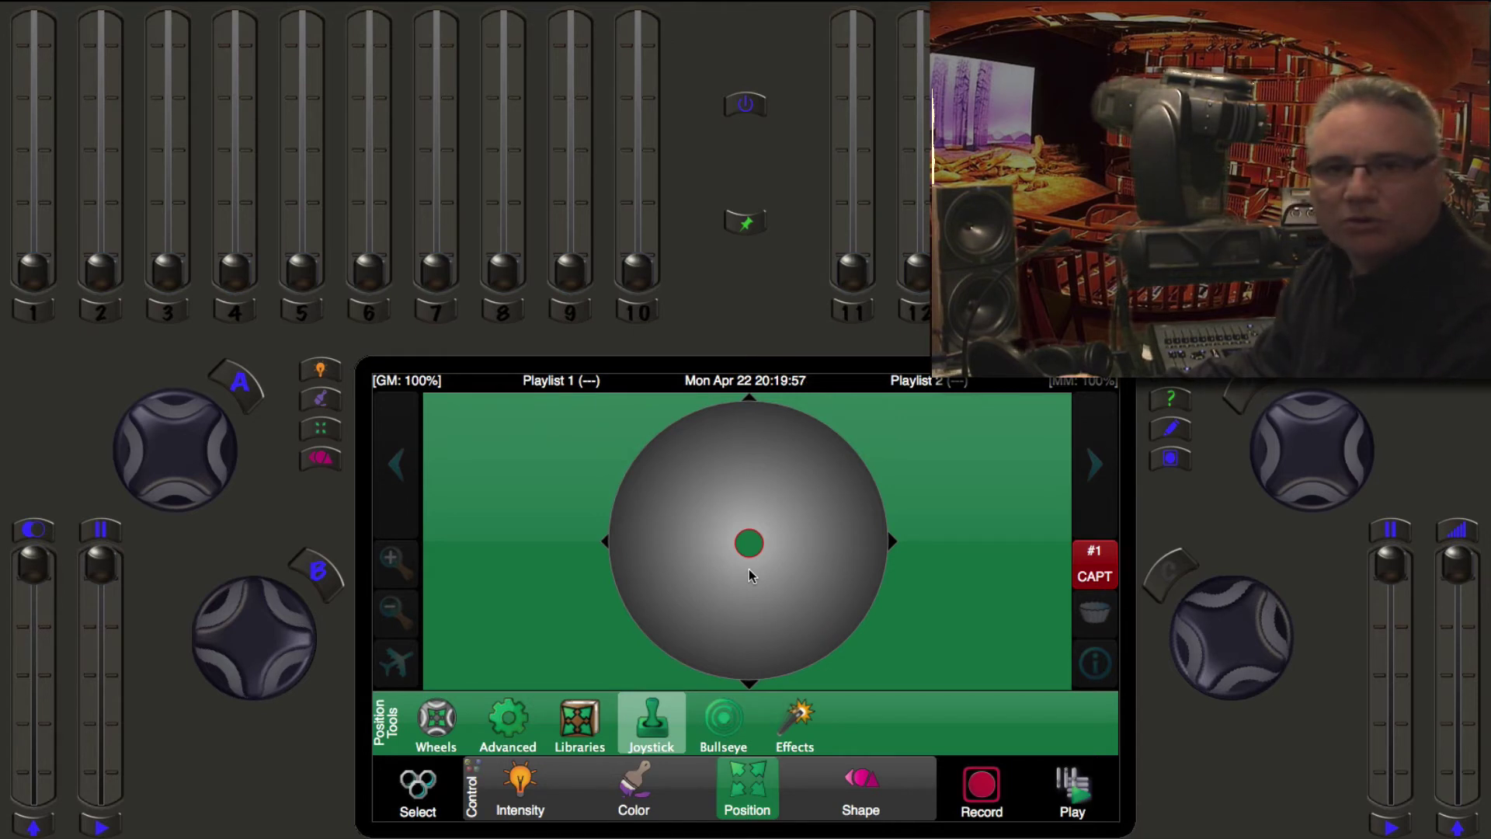
pyautogui.click(751, 575)
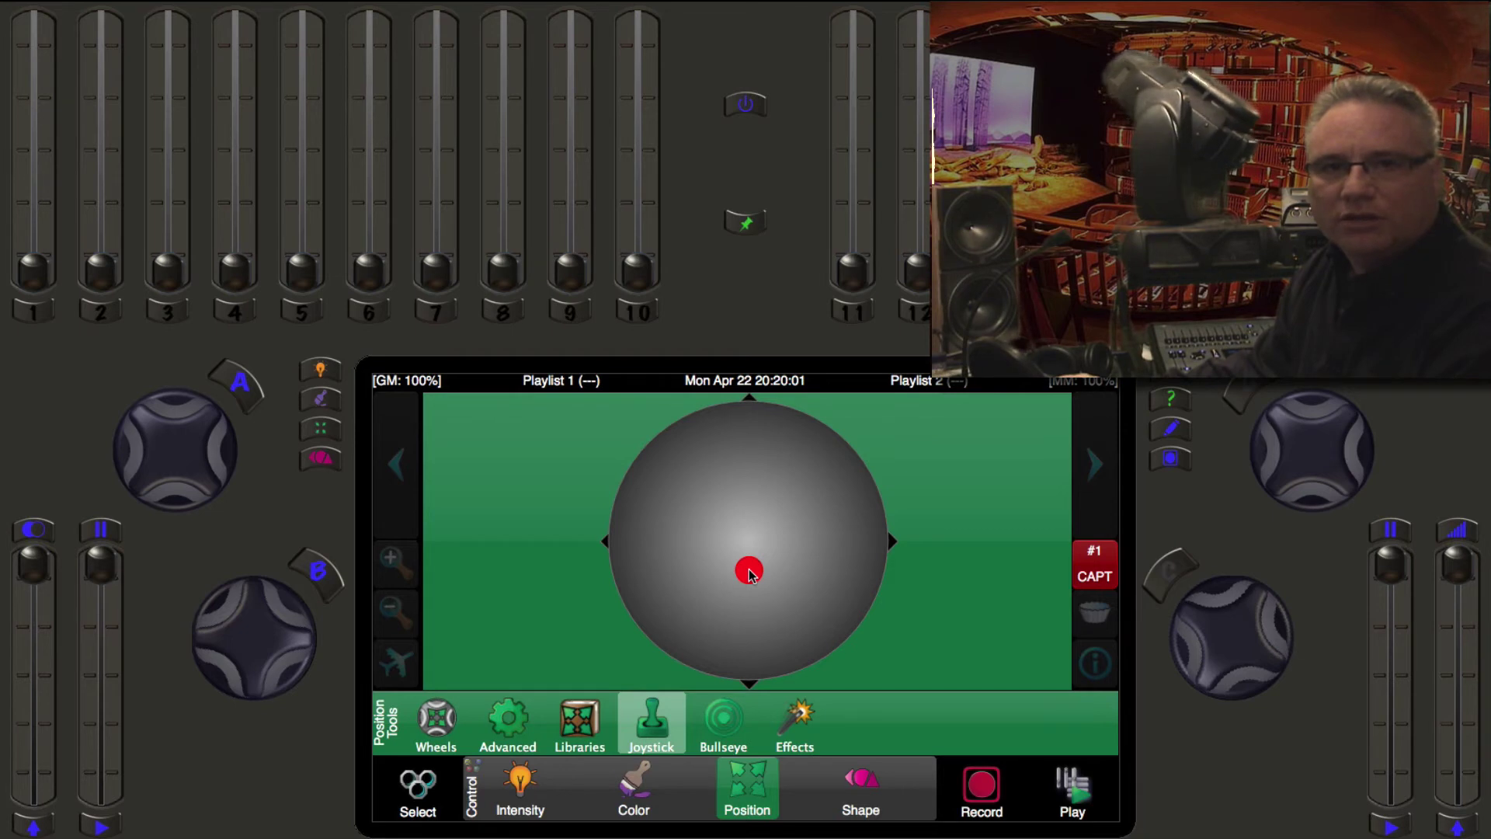
pyautogui.click(751, 575)
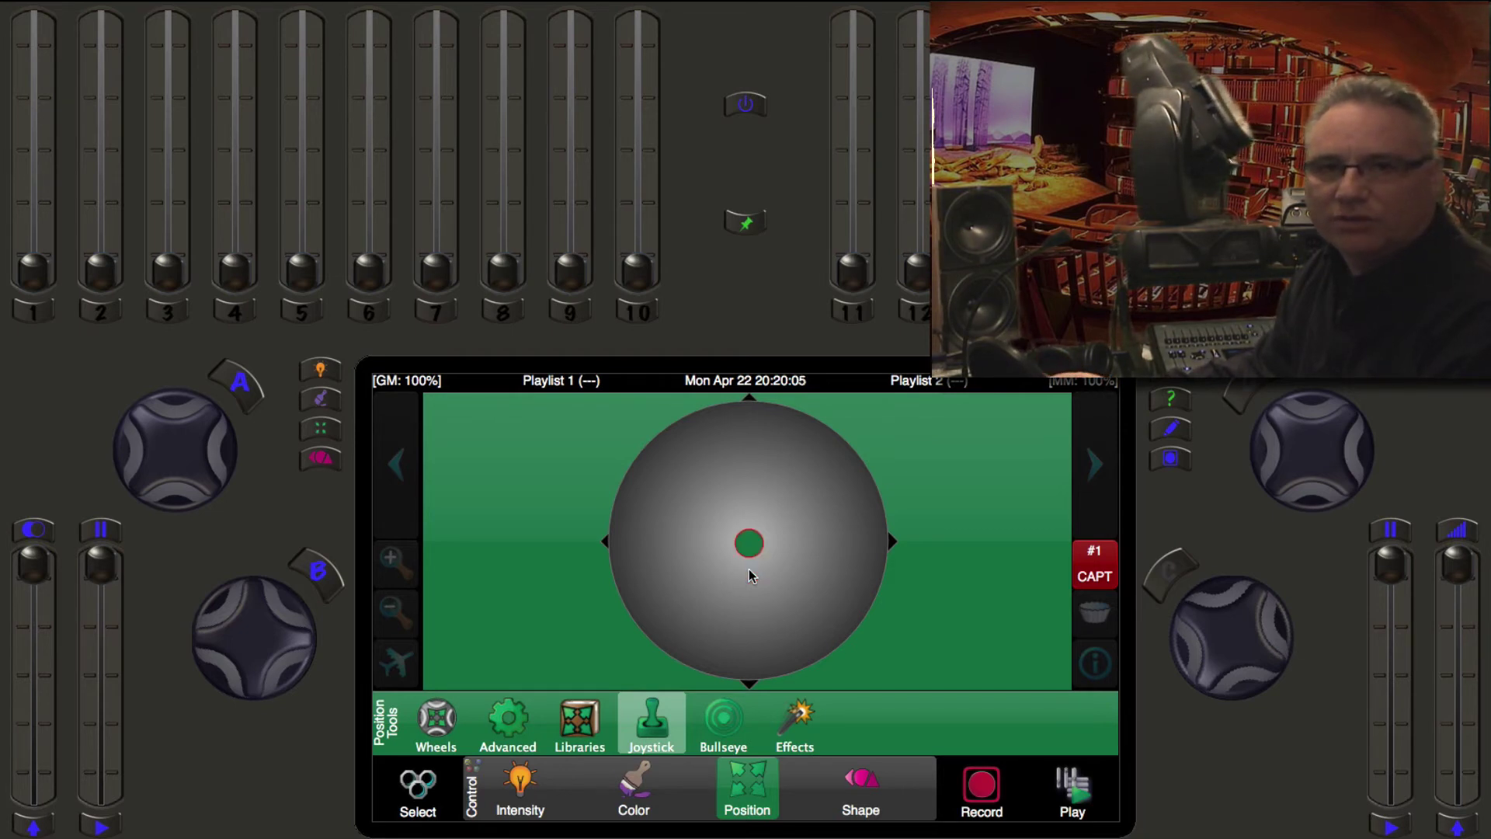
# Nudge the light left, right, then up-left, letting the joystick spring back each time
pyautogui.click(716, 544)
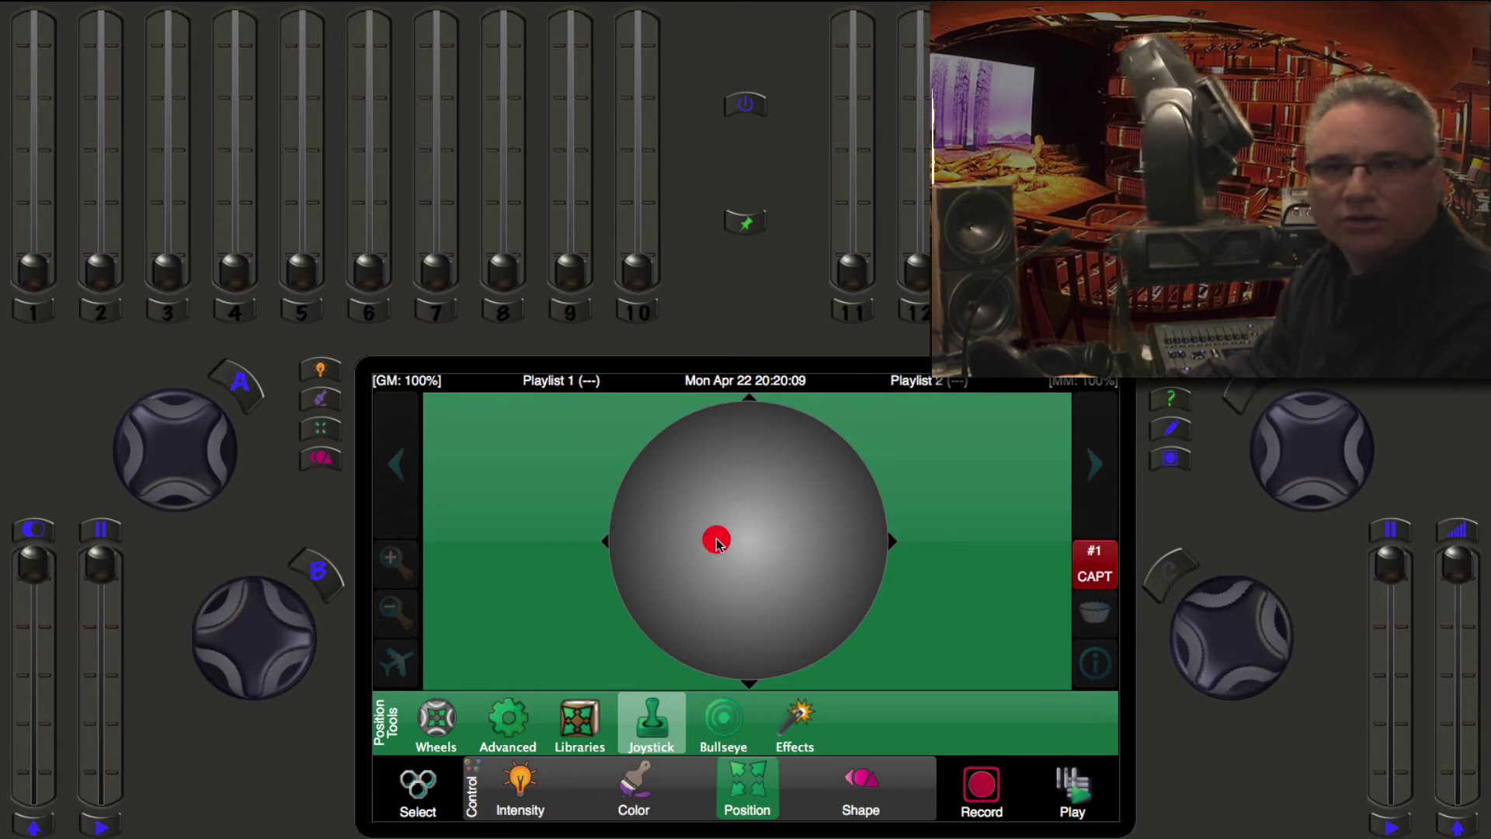
pyautogui.moveTo(716, 541); pyautogui.dragTo(716, 543)
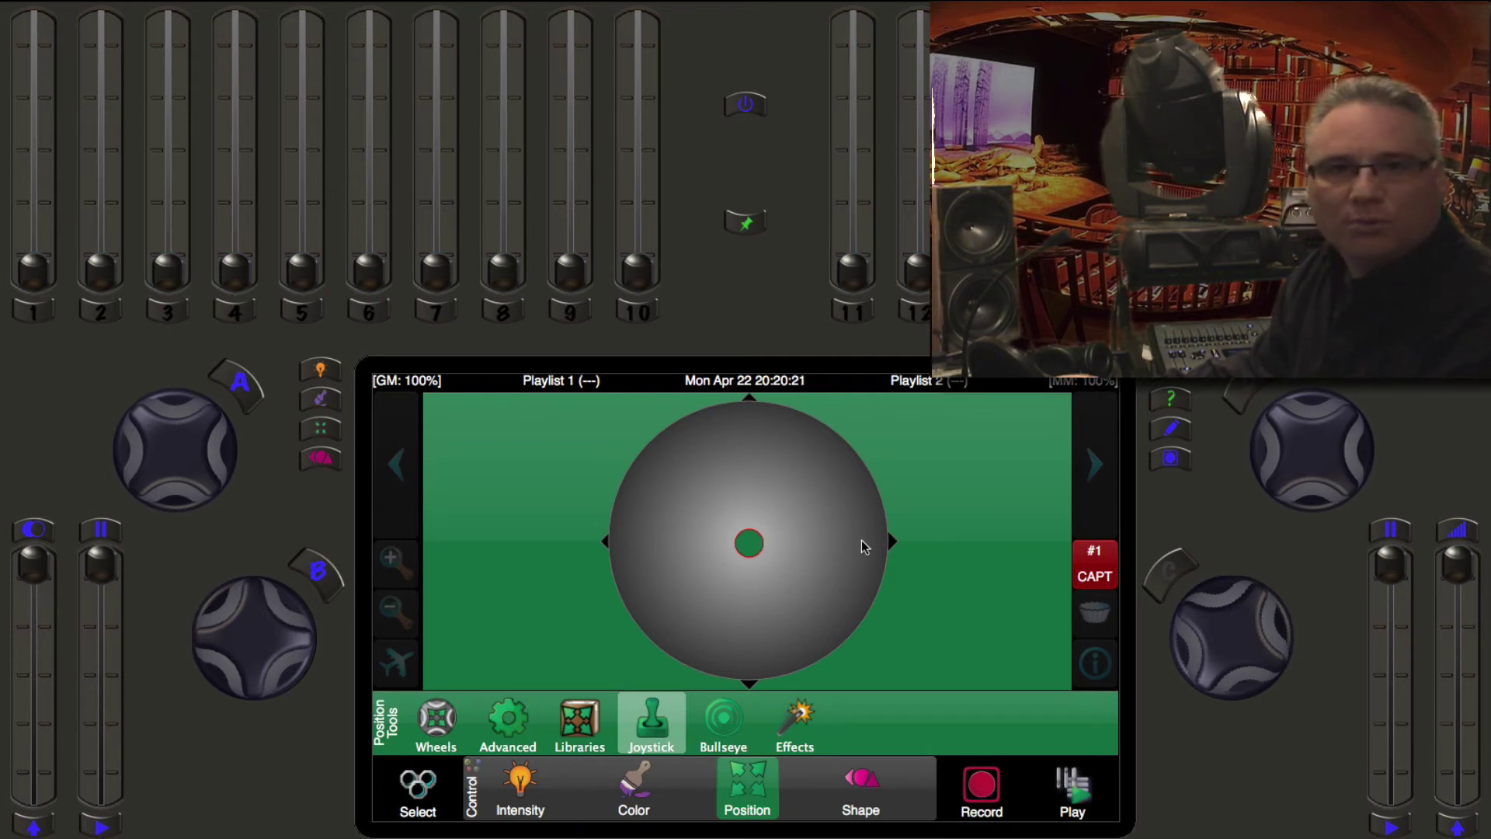
pyautogui.click(861, 541)
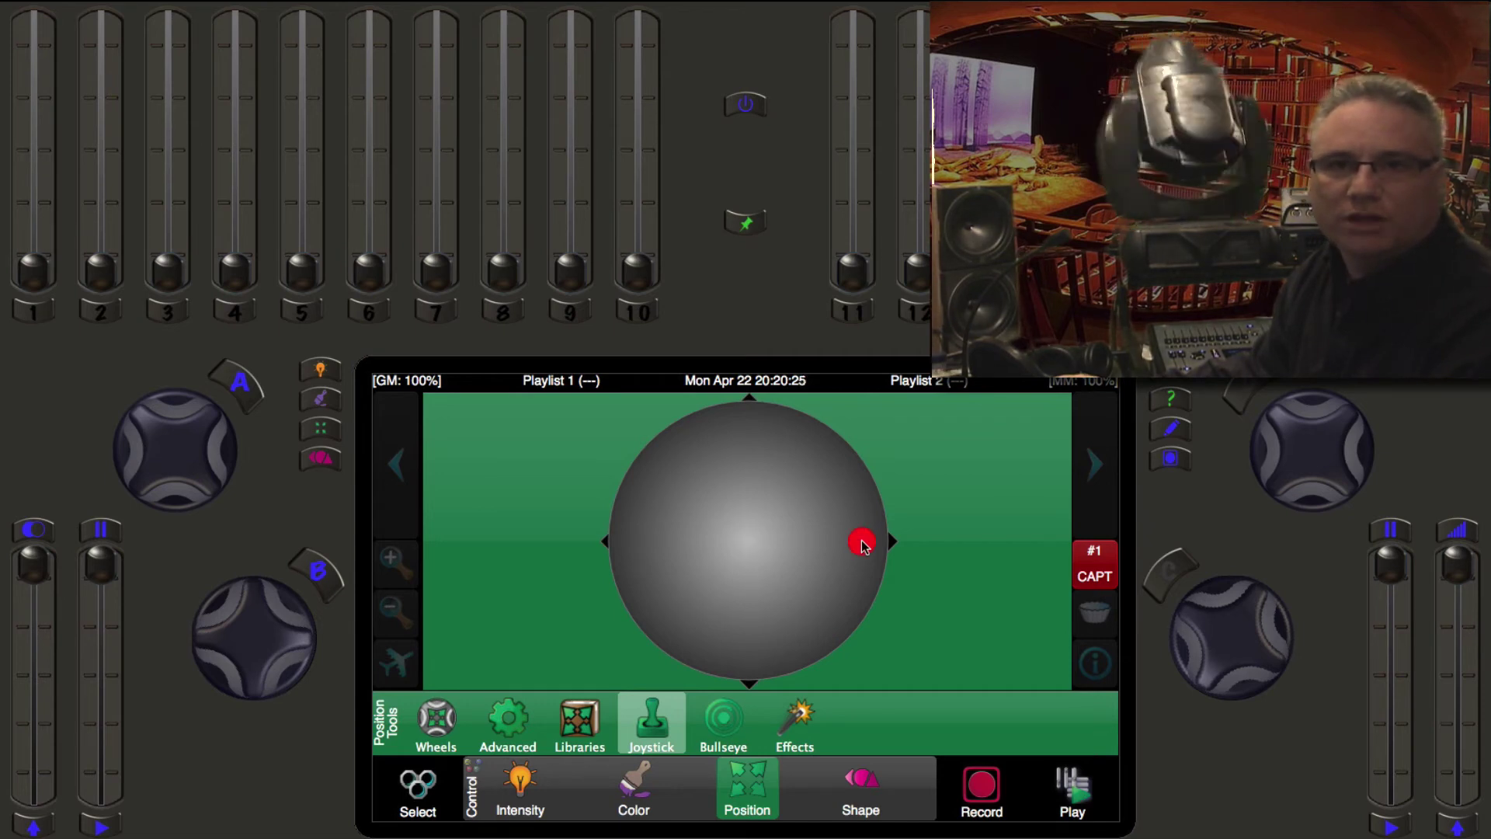
pyautogui.click(638, 542)
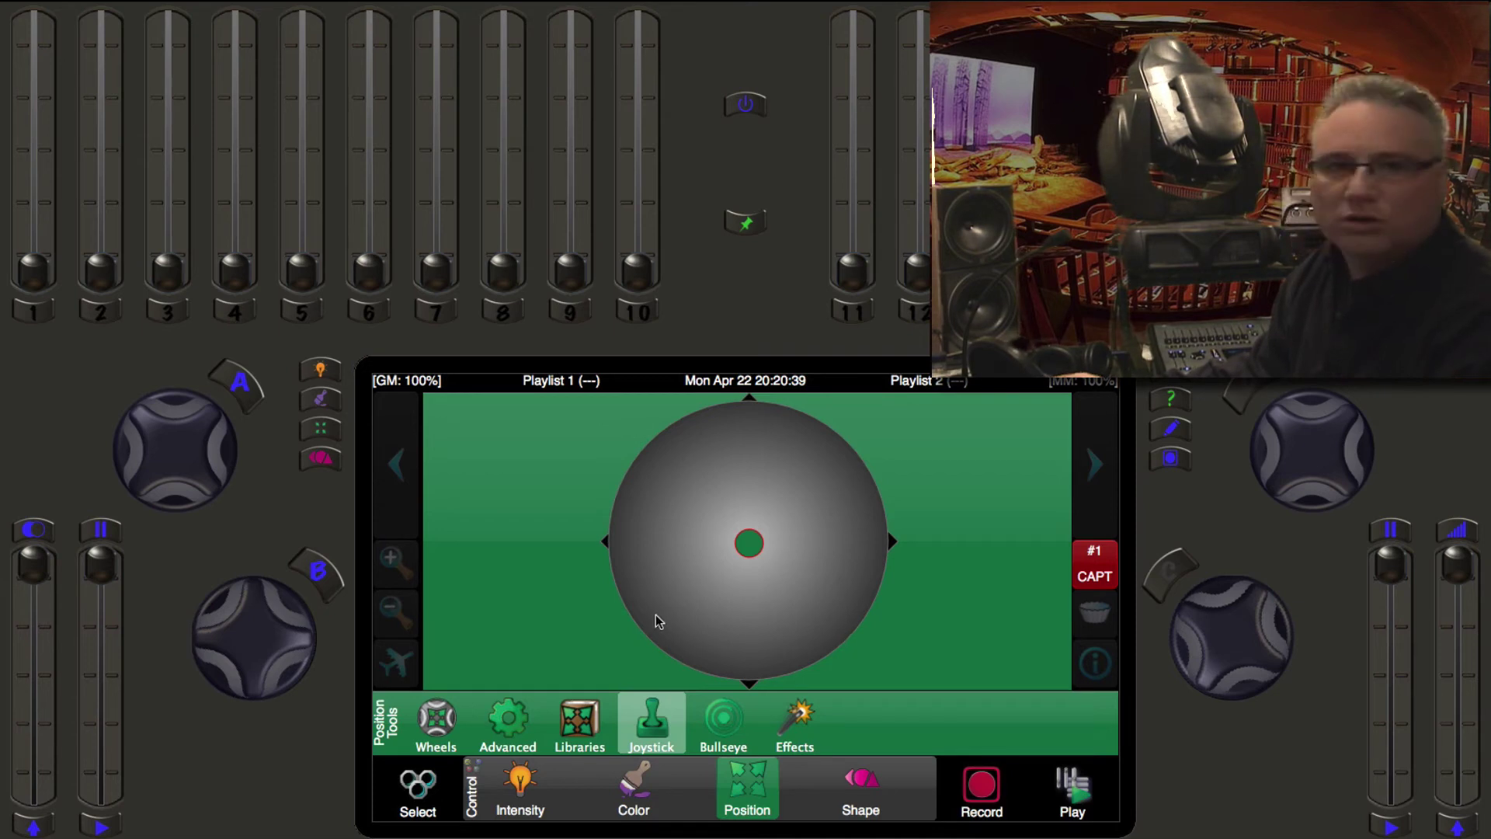
pyautogui.click(676, 466)
pyautogui.moveTo(677, 466); pyautogui.dragTo(678, 469)
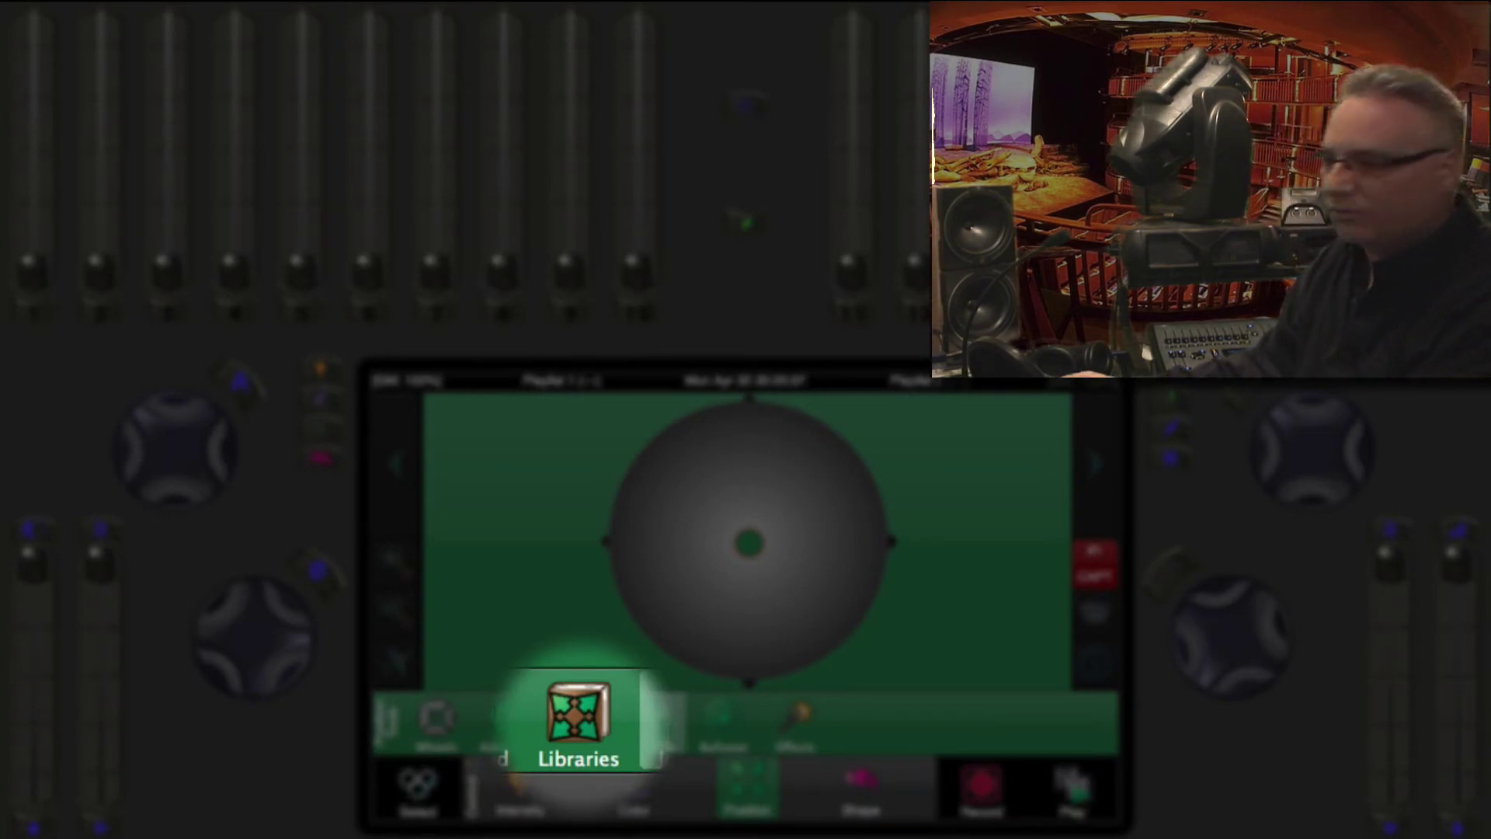
# Recall the Stage, Back of House, Down Left and Down Right library presets, ending at pan 20°, tilt 103°
pyautogui.click(592, 710)
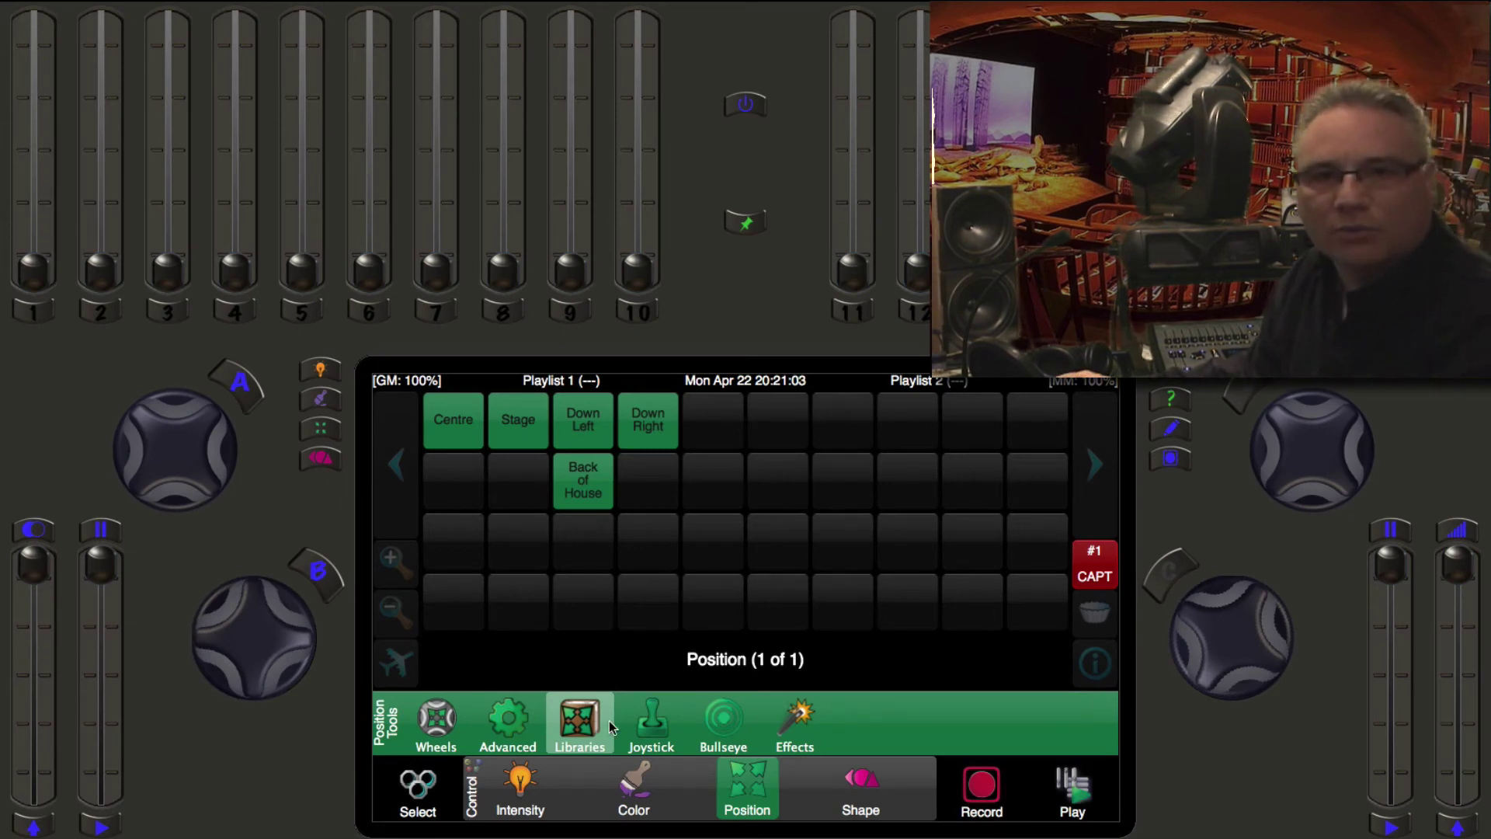
pyautogui.click(525, 422)
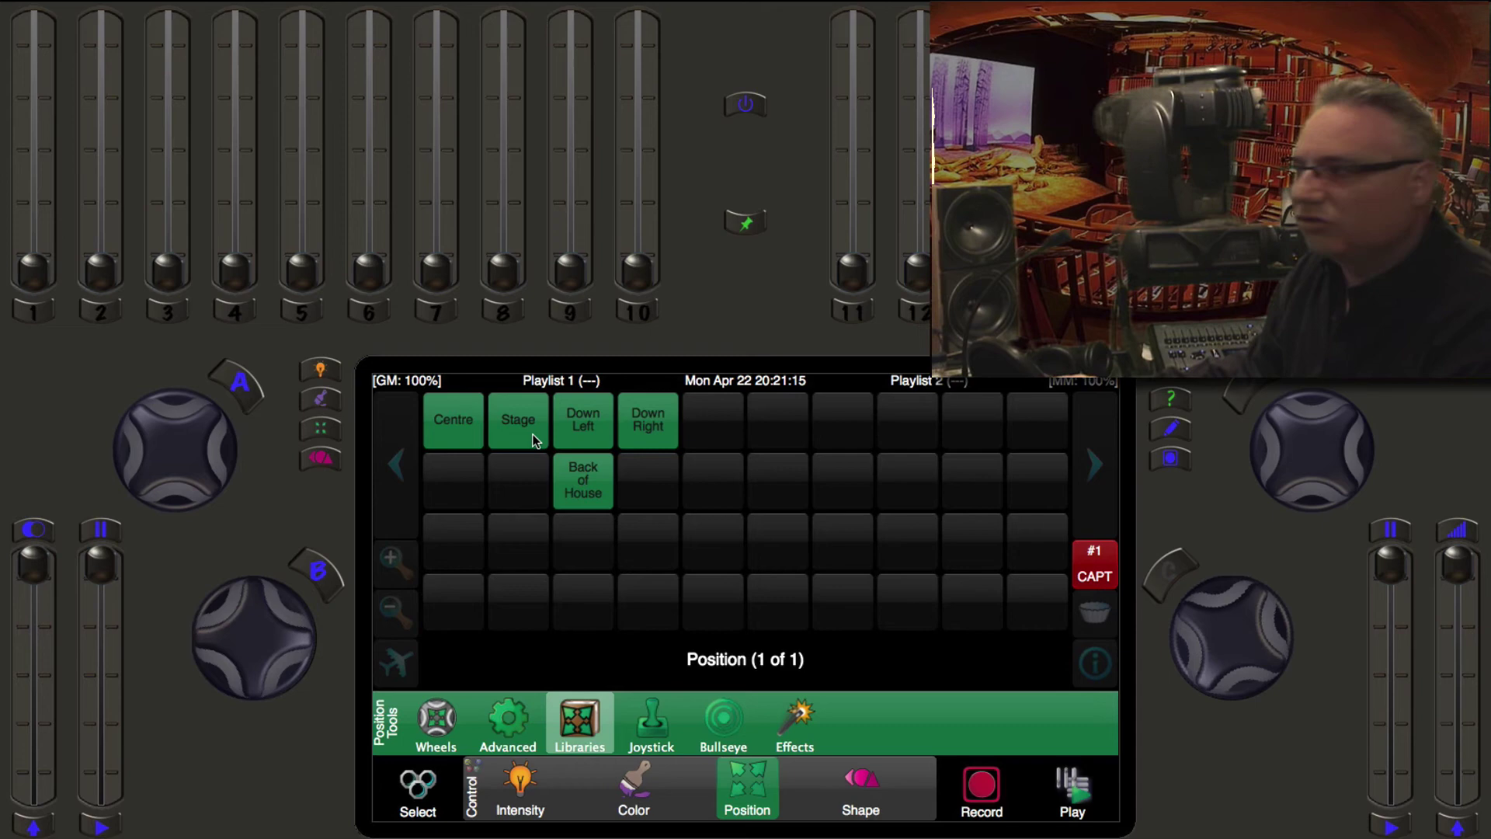
pyautogui.click(601, 470)
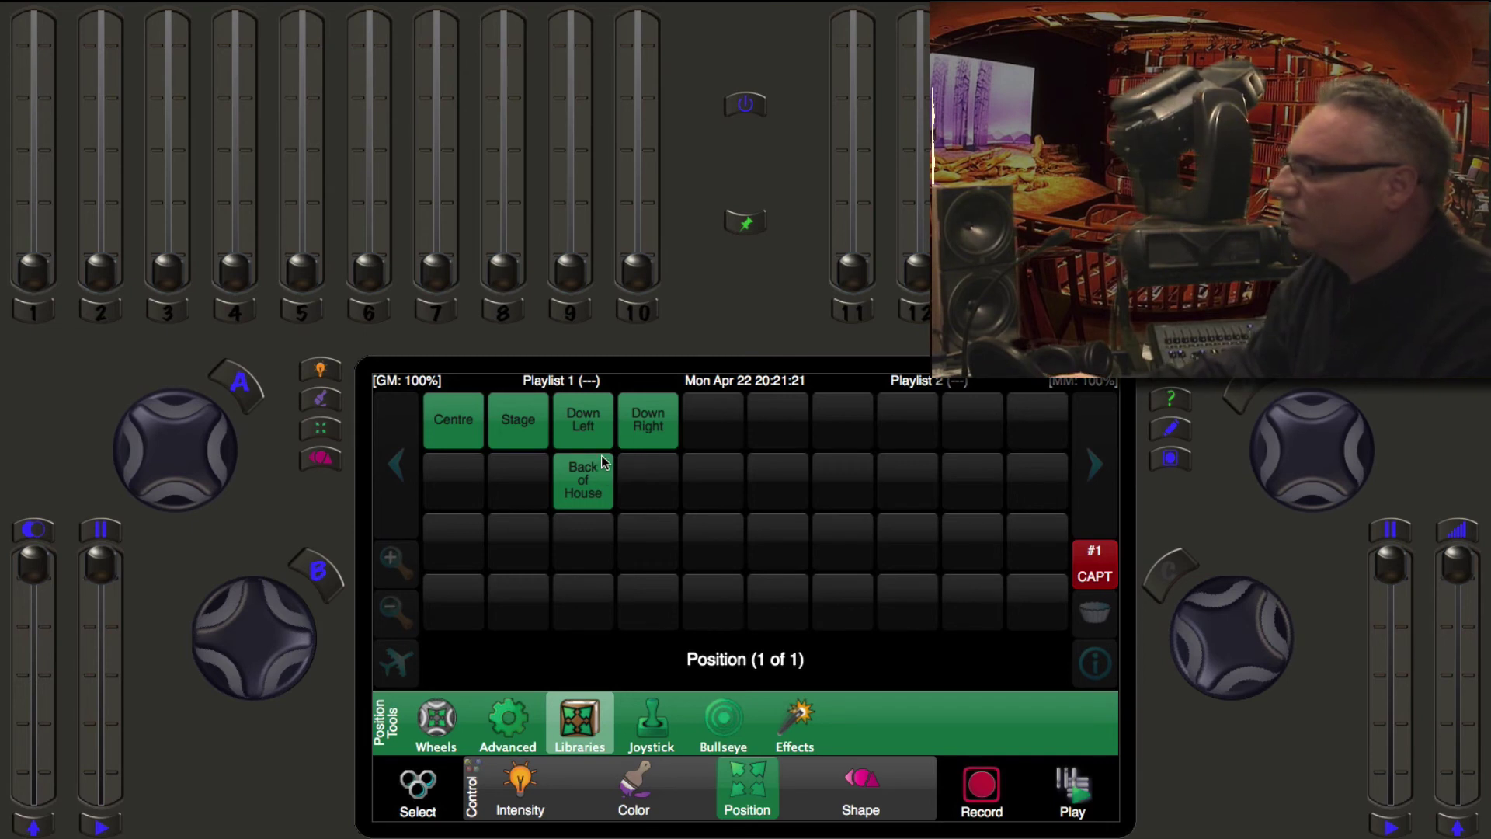
pyautogui.click(604, 431)
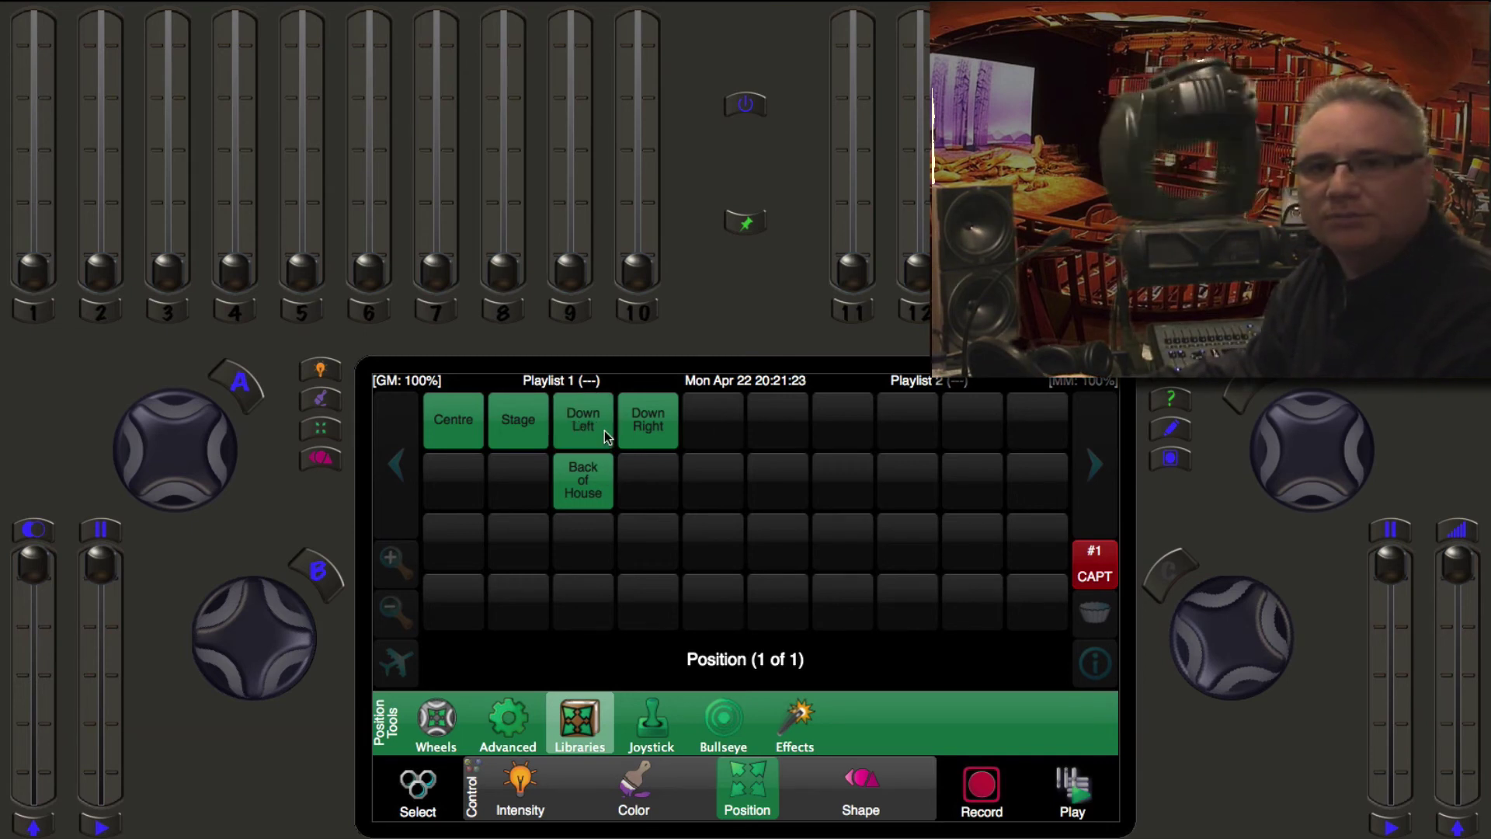
pyautogui.click(657, 433)
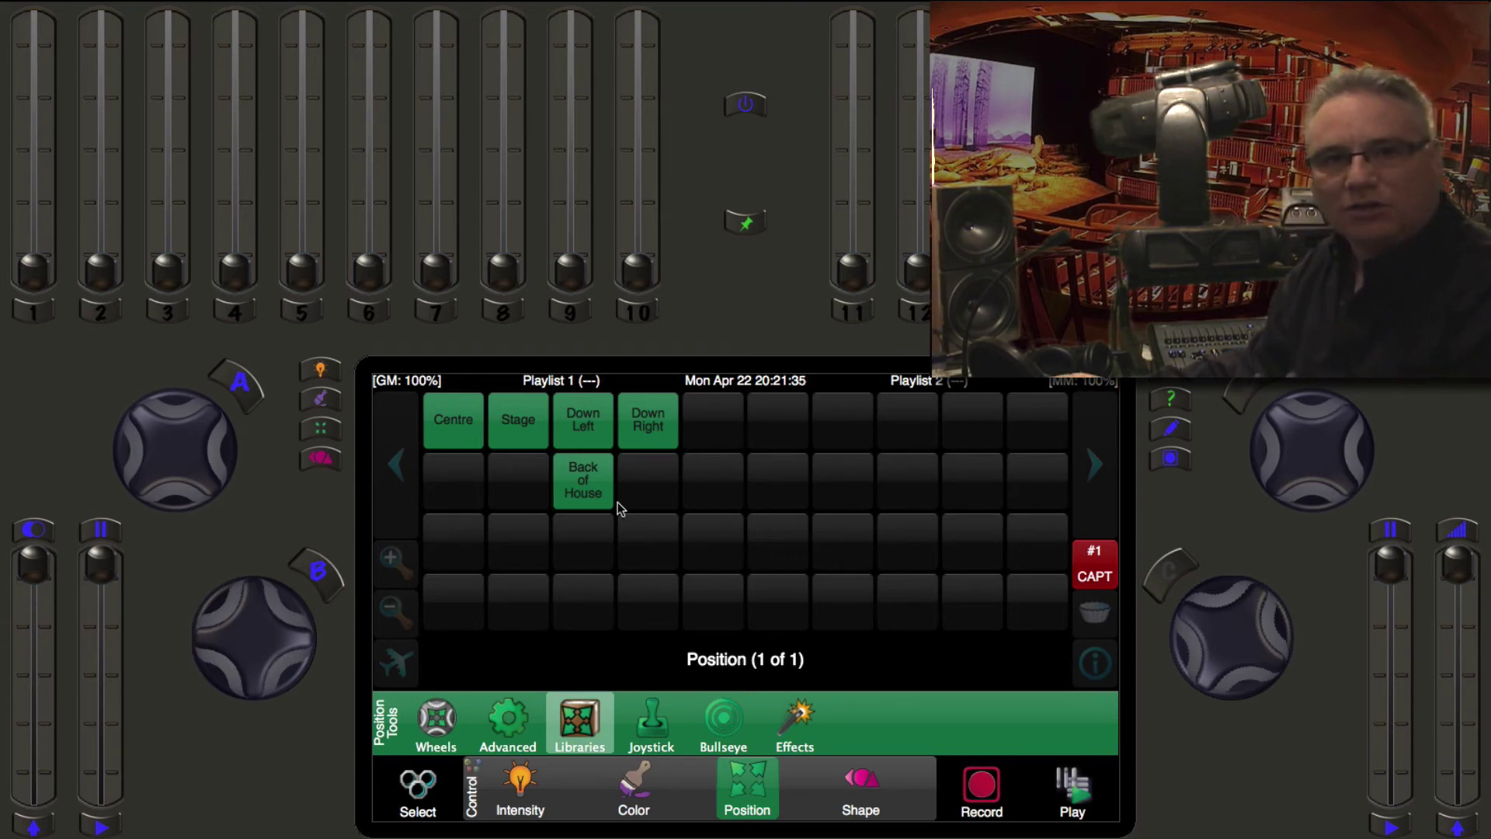
# On the Tilt wheel, drive the tilt to its -135° minimum, then its 135° maximum
pyautogui.click(457, 721)
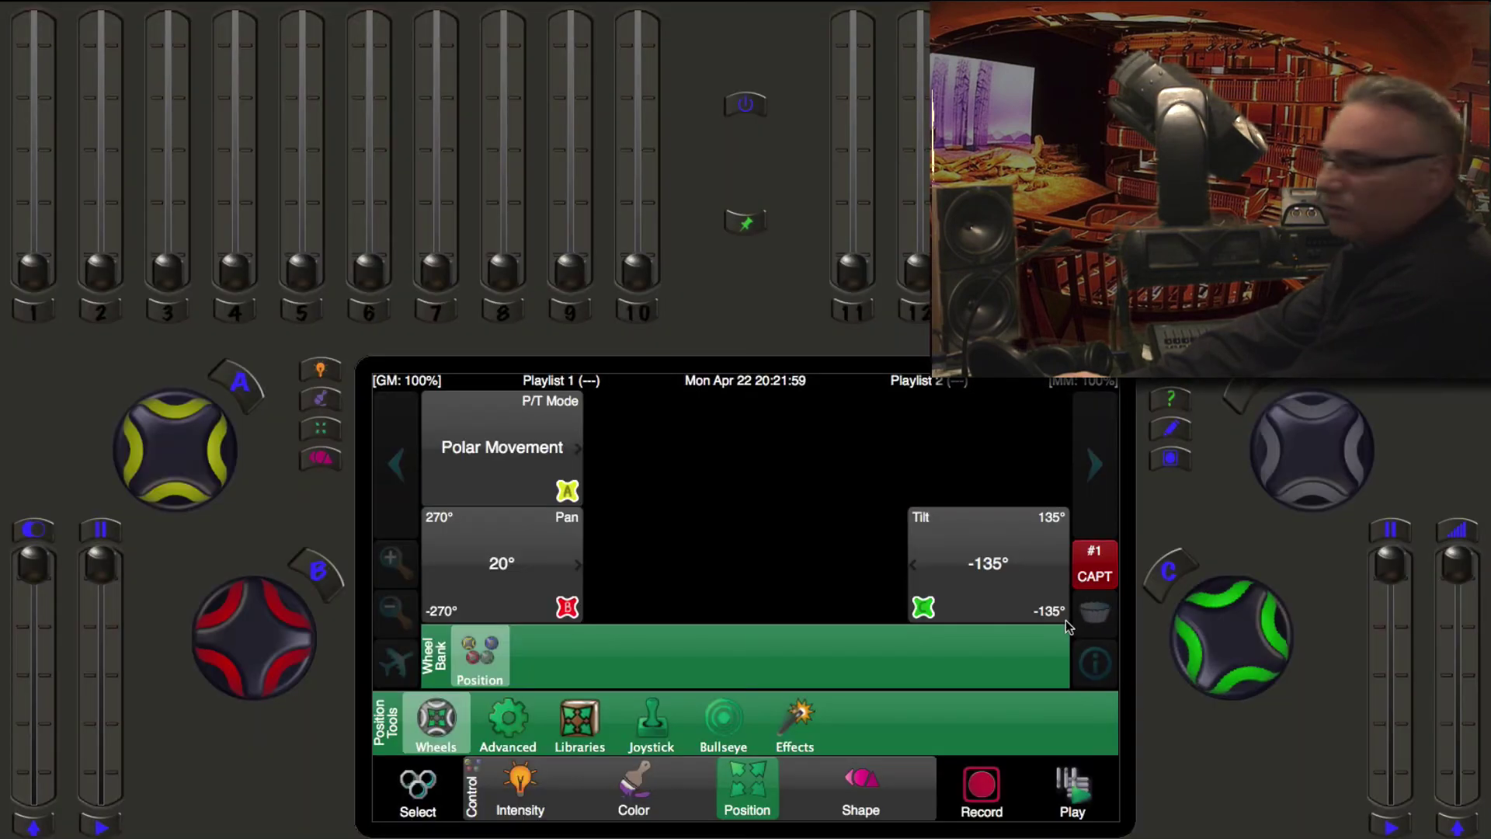
pyautogui.click(990, 576)
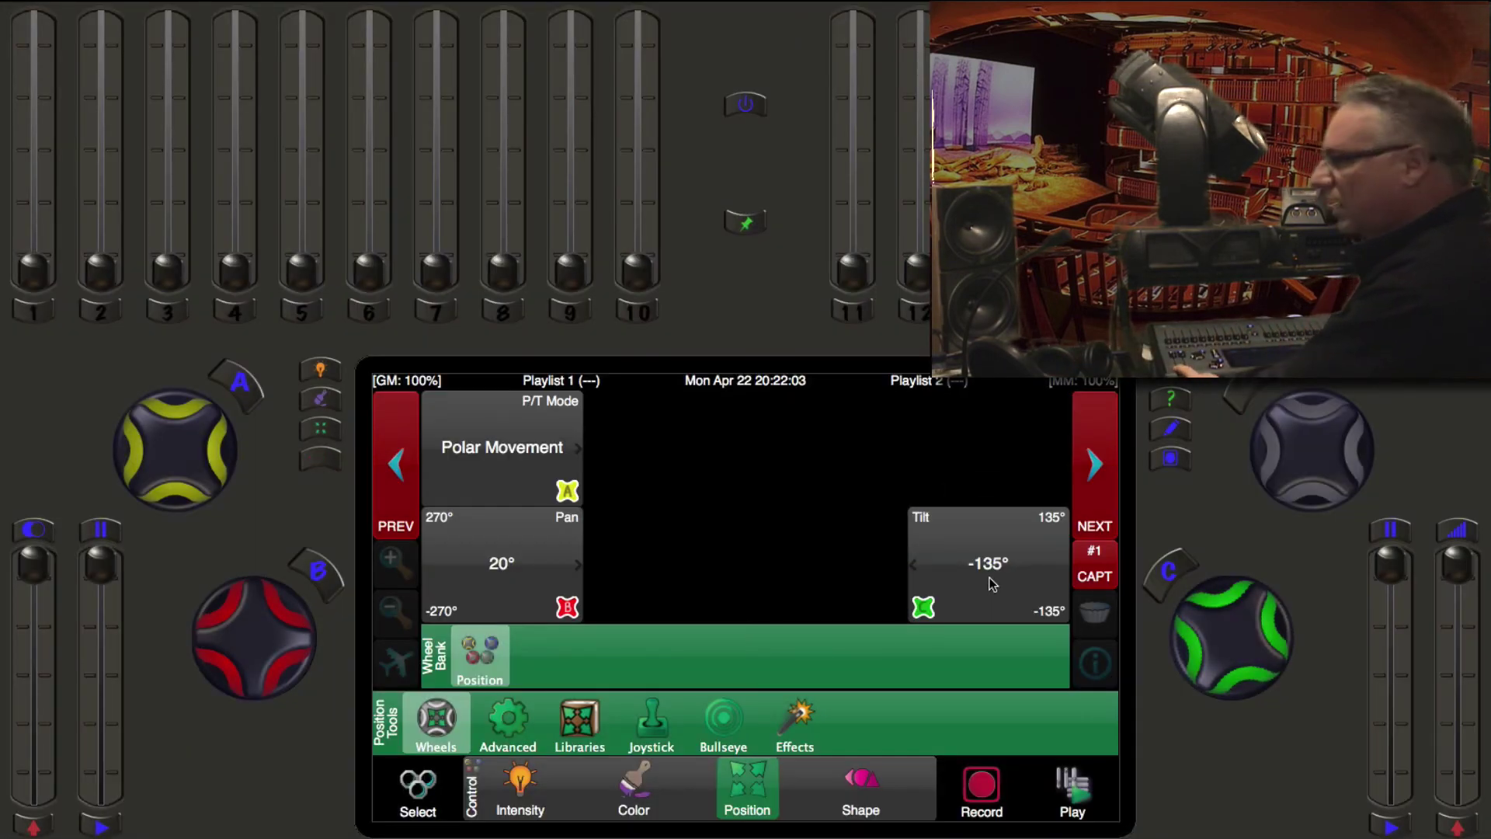
pyautogui.click(992, 584)
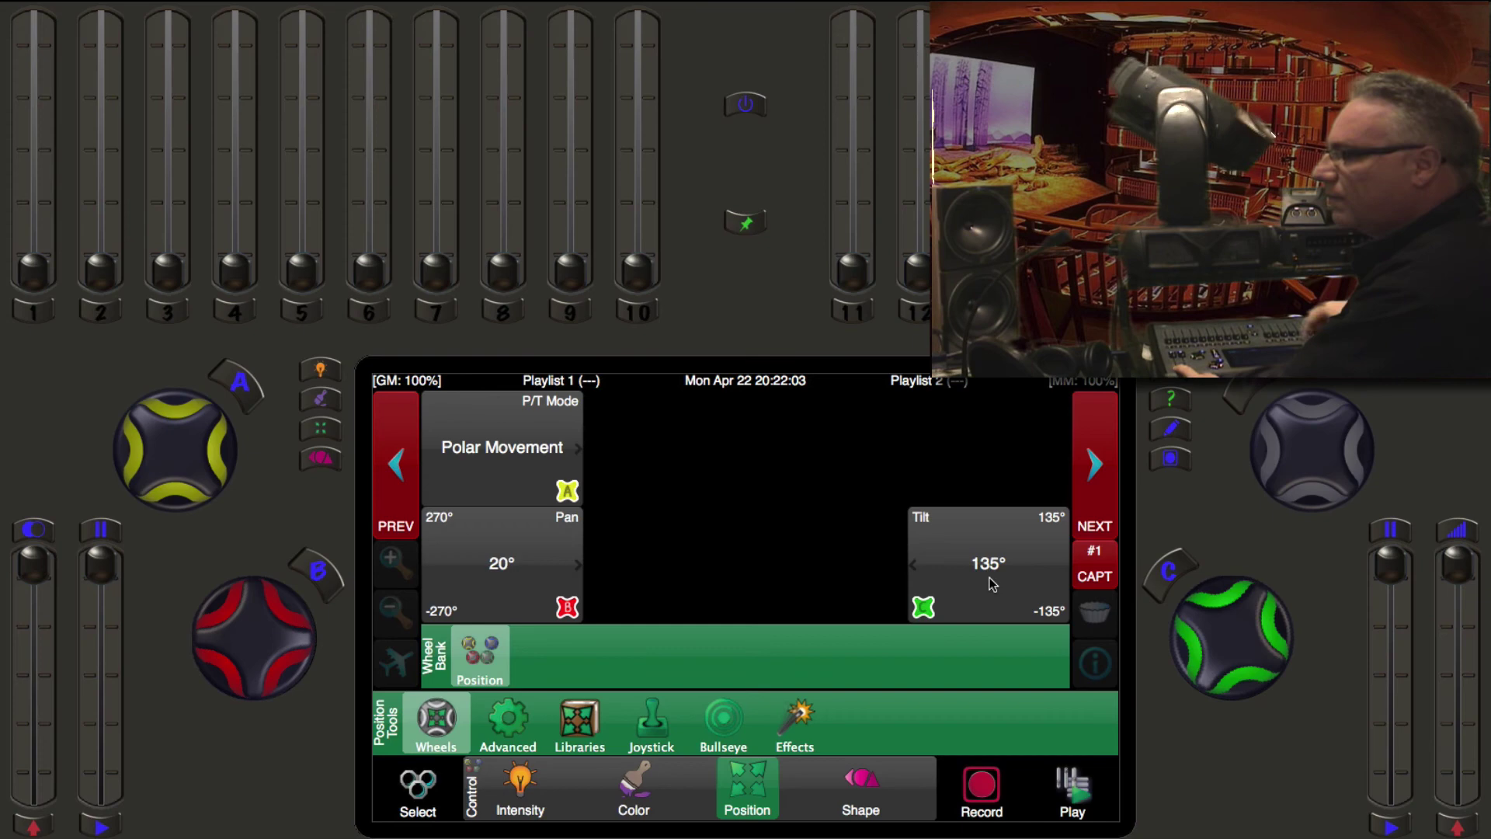
# Reset the tilt to 0°, keeping pan at 20°
pyautogui.click(1053, 528)
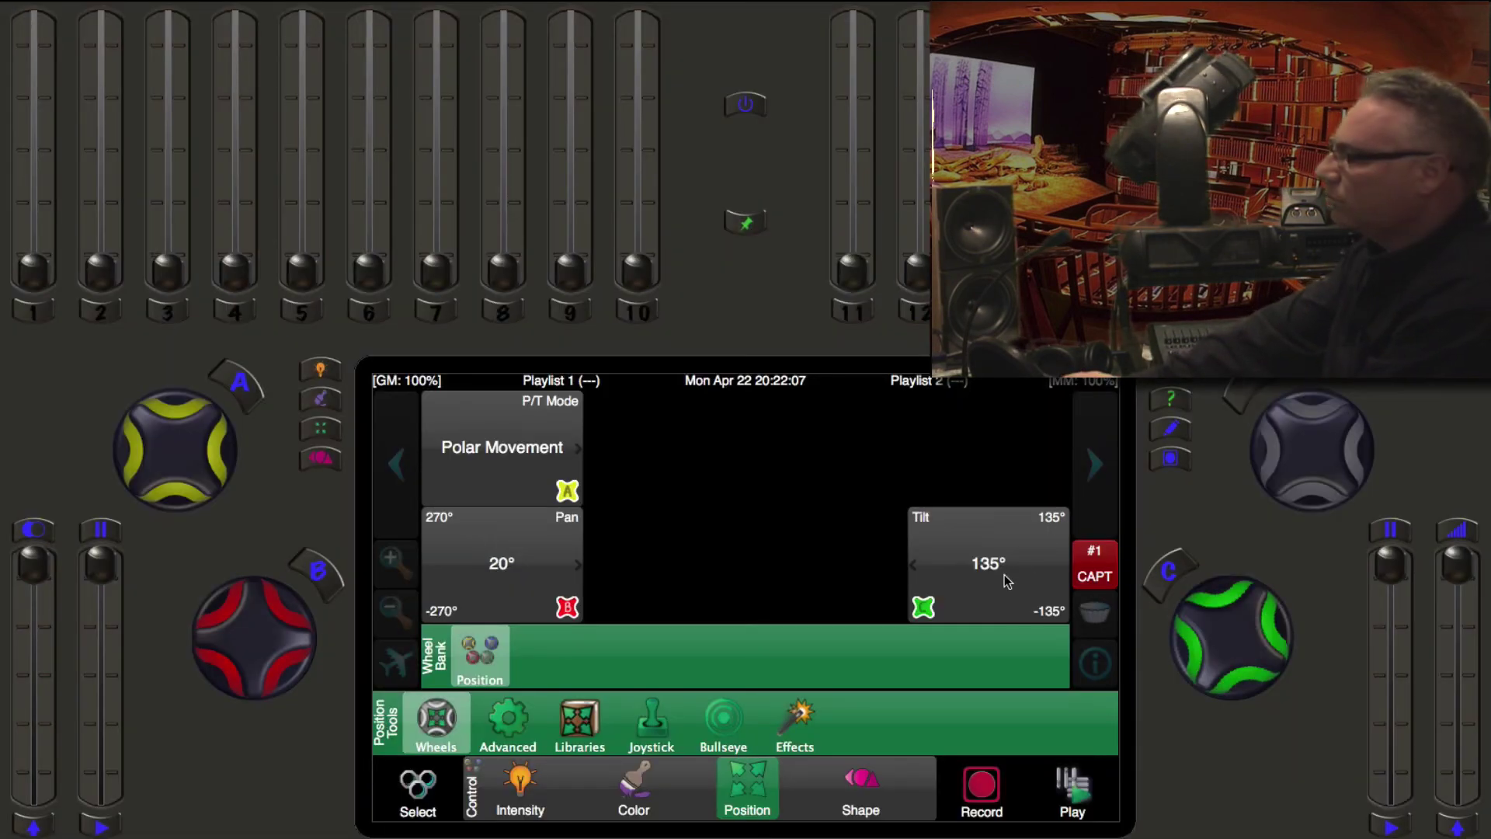
pyautogui.click(1004, 574)
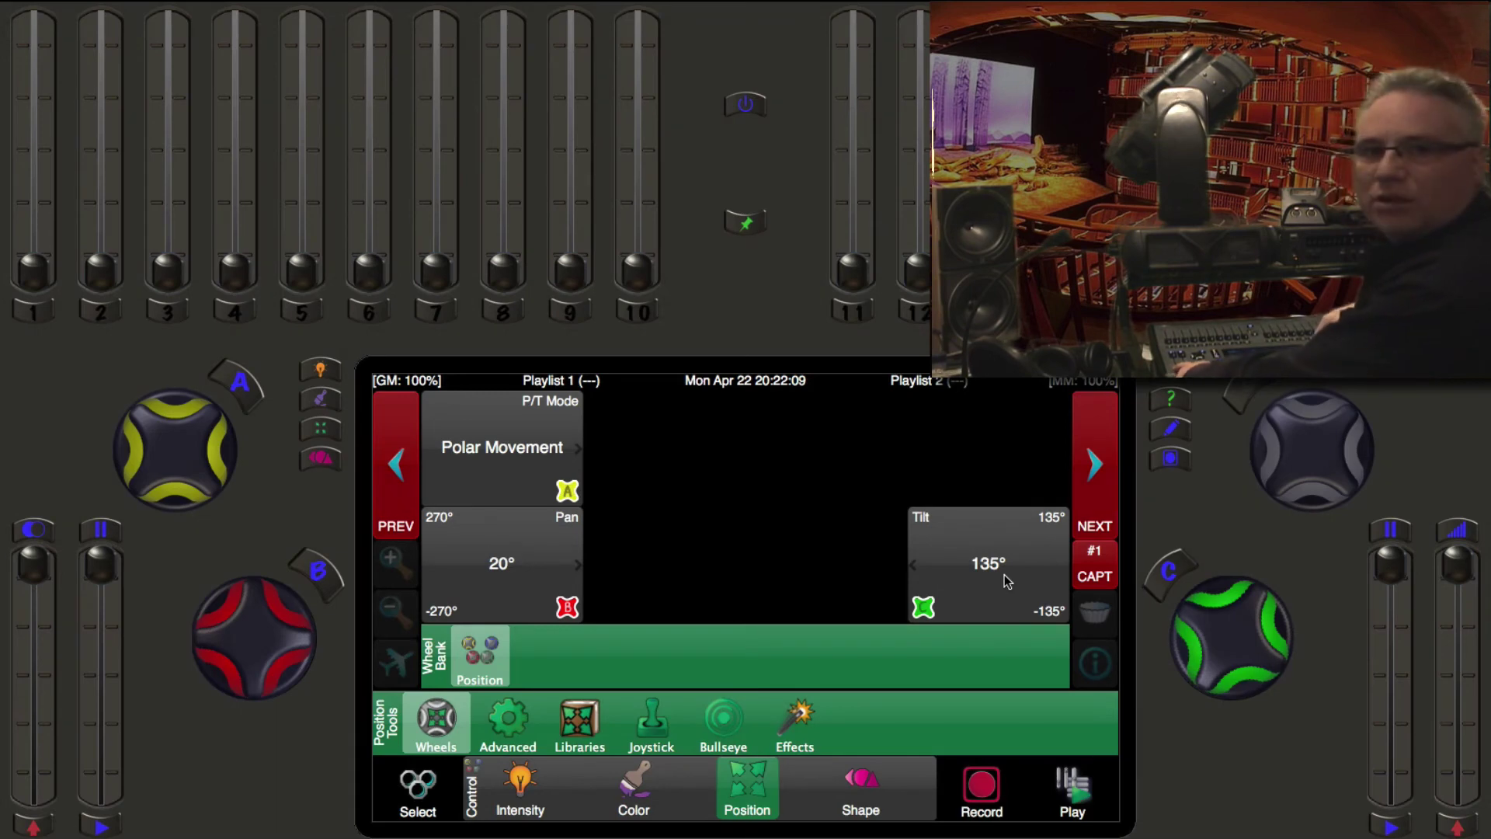
pyautogui.click(1005, 580)
pyautogui.click(1005, 578)
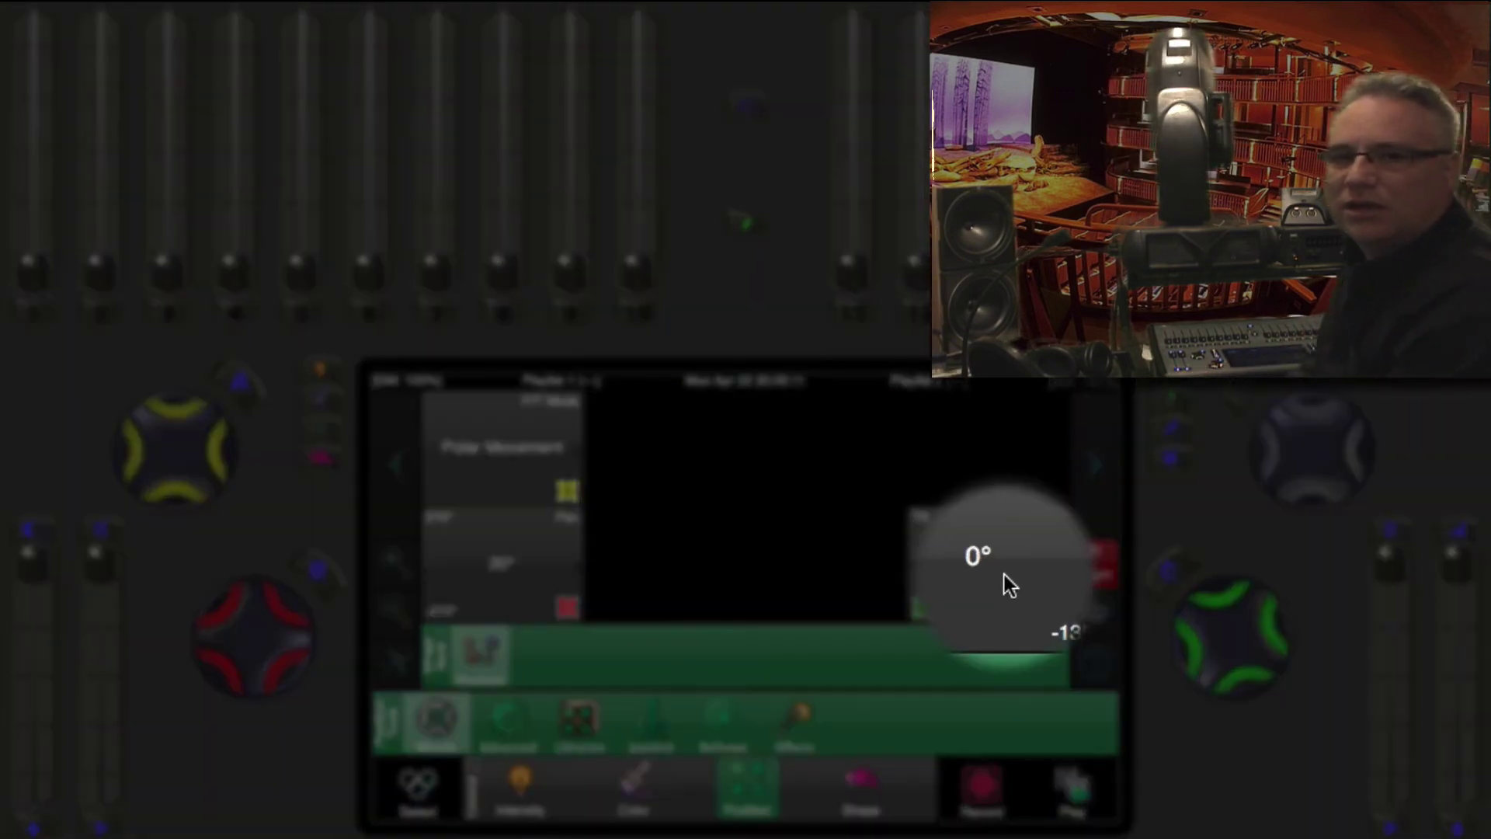